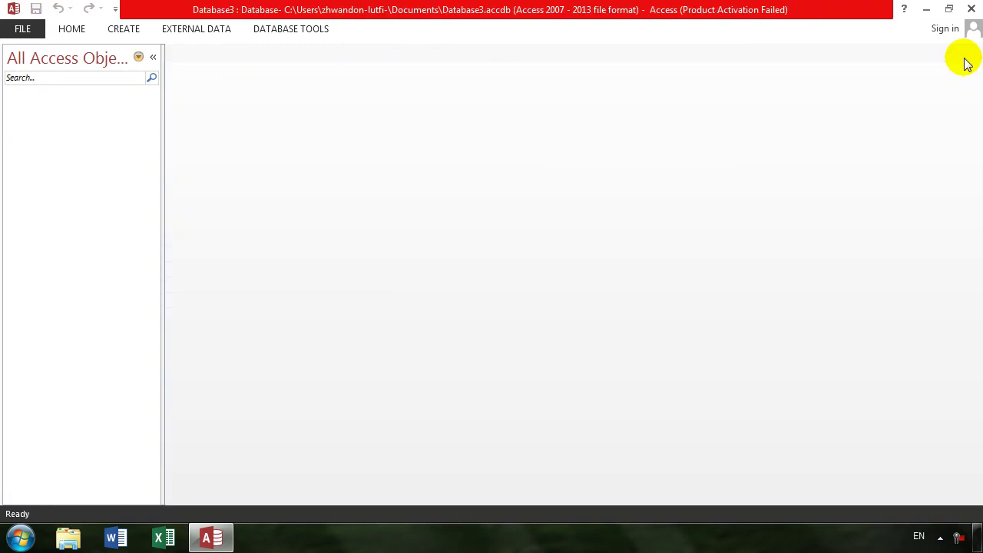
Start a new table design with fields ename, job and salary
left_click(122, 29)
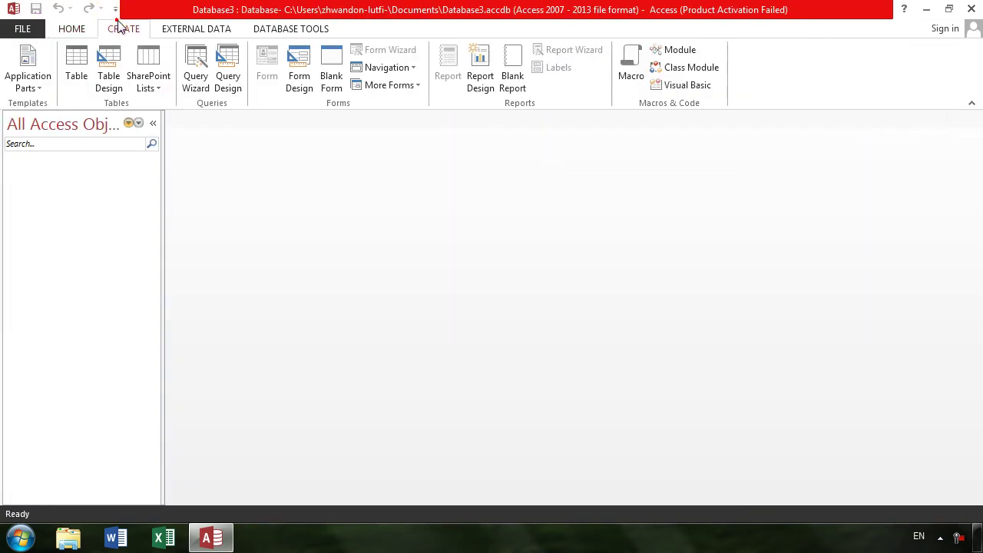
left_click(109, 68)
type("e")
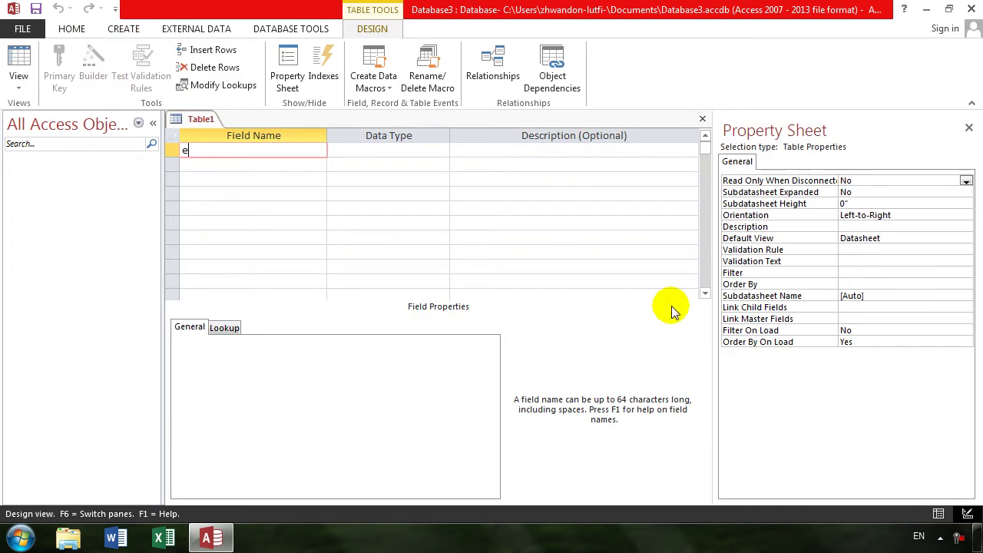
type("name")
key("Tab")
key("Tab")
key("Tab")
type("job")
key("Tab")
key("Tab")
key("Tab")
type("salary")
key("Tab")
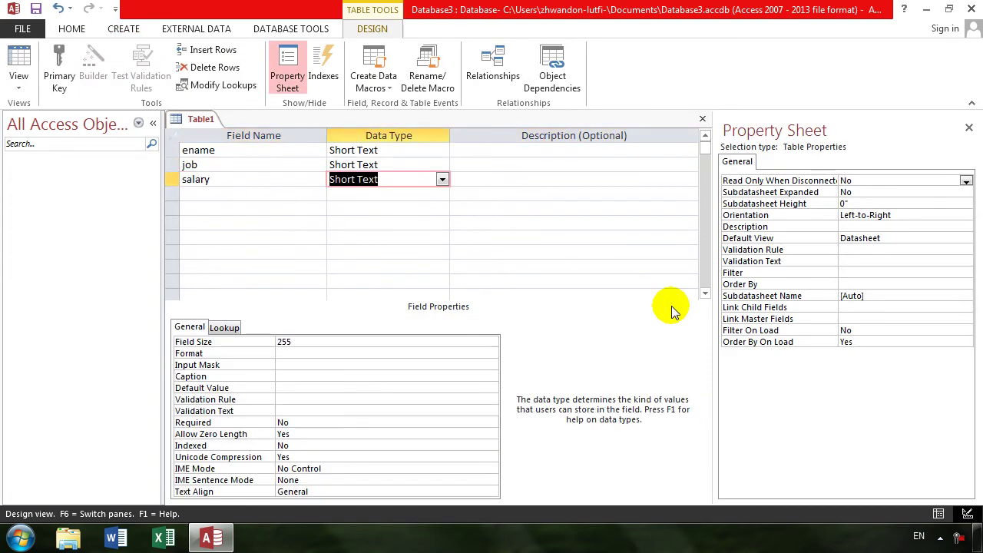
Set the salary field's data type to Number, keeping Short Text for ename and job
key("Tab")
key("Up")
key("Tab")
key("Down")
key("shift+Tab")
key("shift+Tab")
type("n")
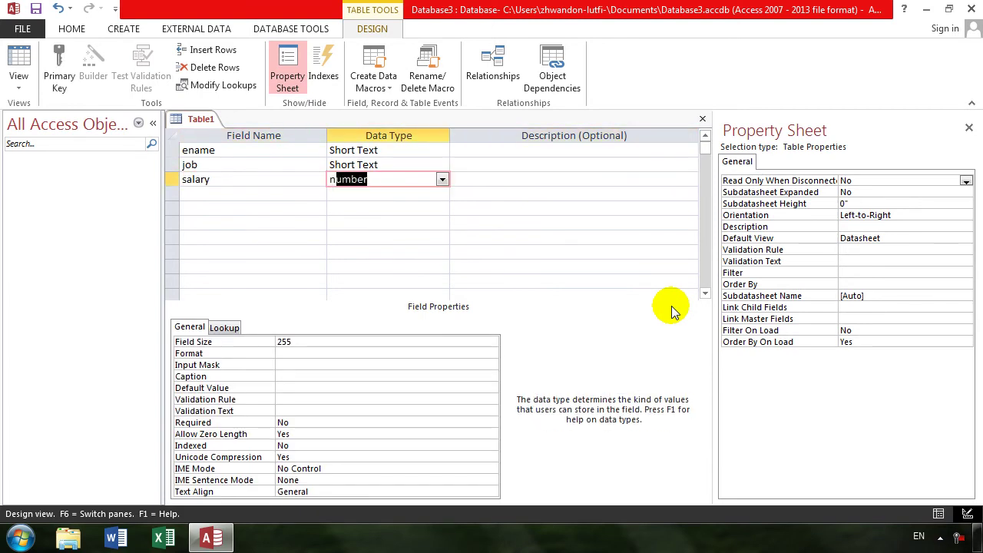
key("Tab")
key("Tab")
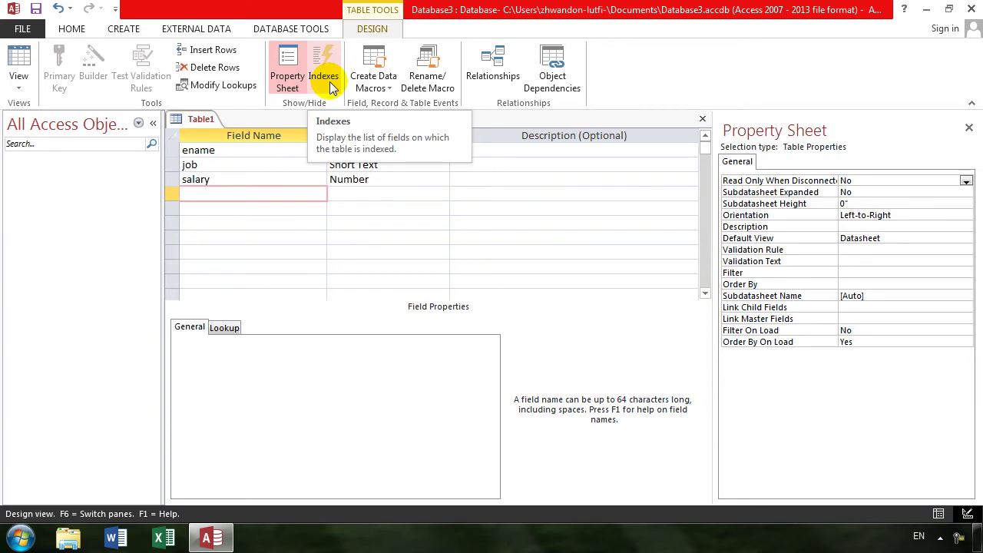
Save the table as emp with a primary key and switch to Datasheet view
left_click(20, 60)
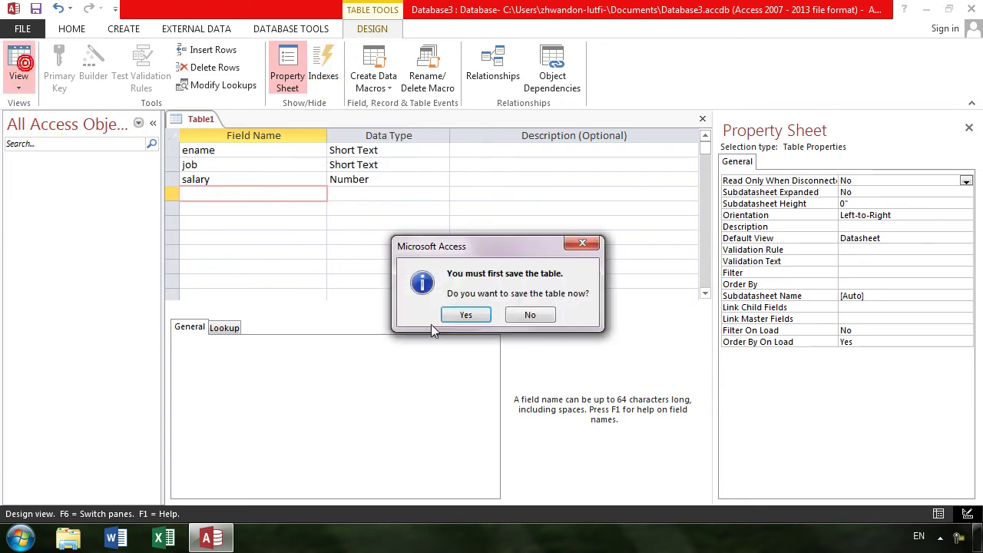
key("Return")
type("emp")
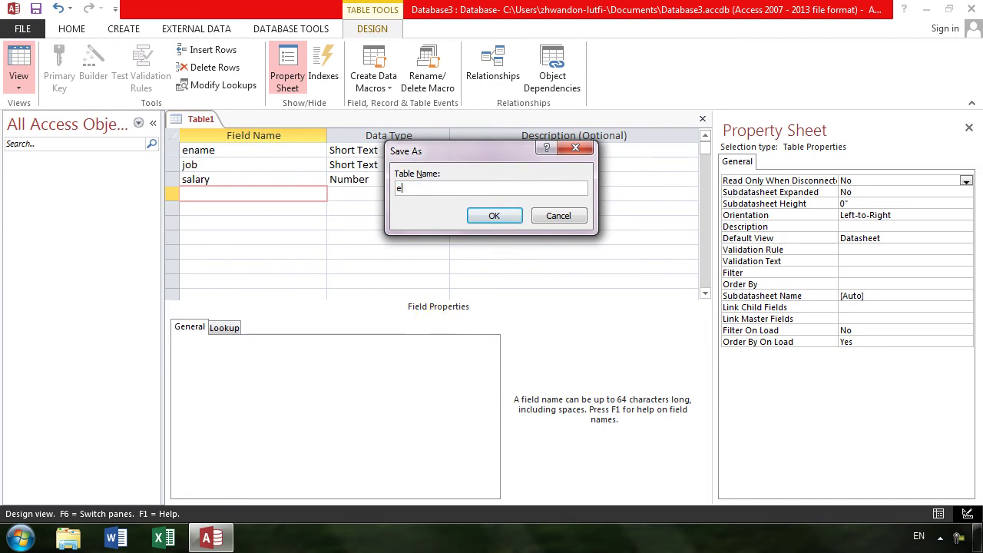
key("Return")
left_click(432, 325)
Enter the first employee record with job manager and salary 3000, correcting typos
type("khgan")
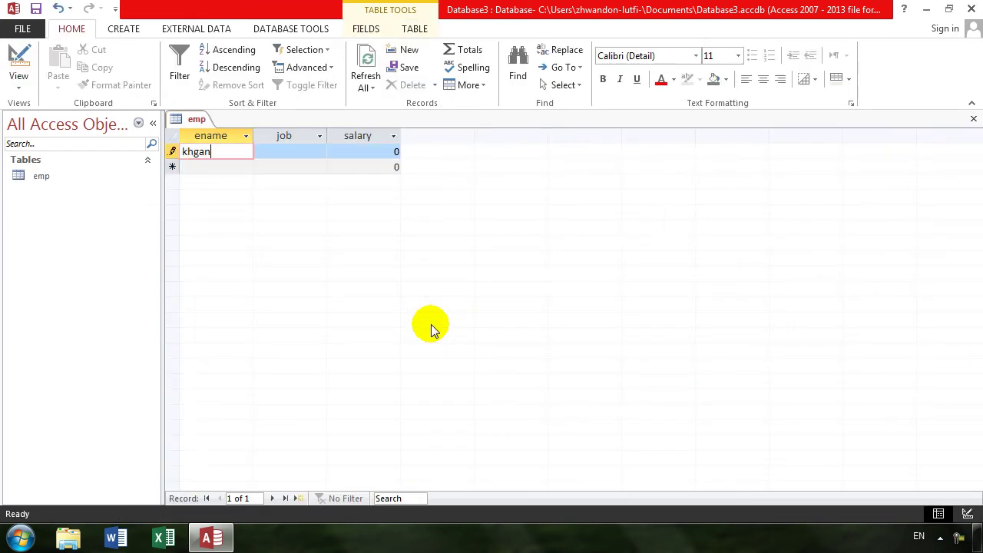
key("Tab")
key("shift+Tab")
type("khan")
key("Tab")
type("managfer")
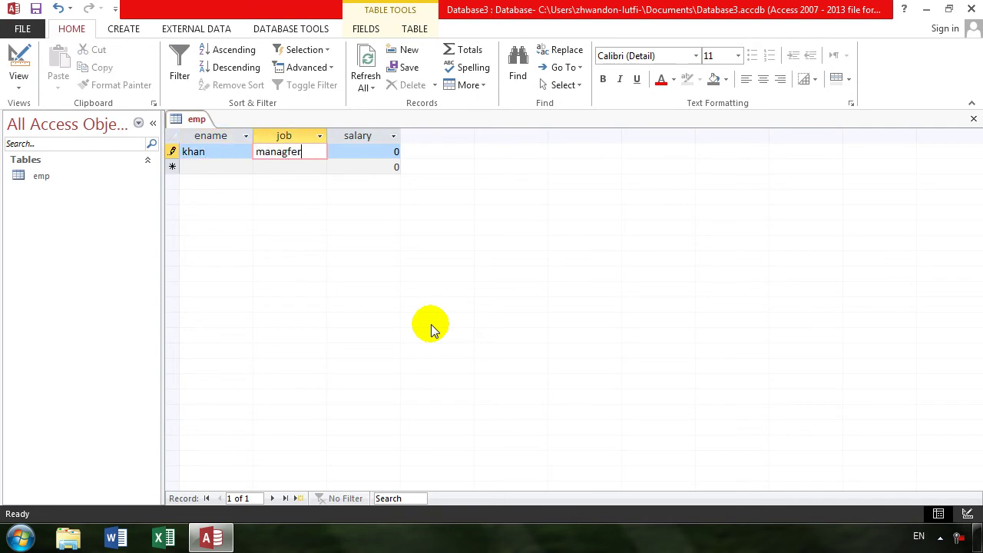
key("BackSpace")
key("Tab")
type("3000")
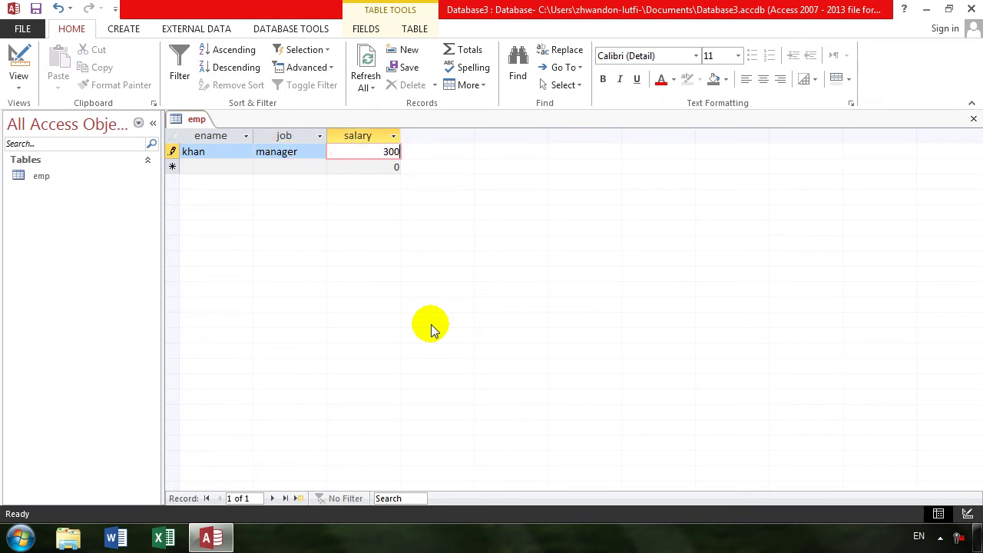
key("Tab")
Add a second employee record with job adman and salary 5000
type("ah")
key("BackSpace")
type("hmad")
key("Tab")
type("adman")
key("Tab")
type("500")
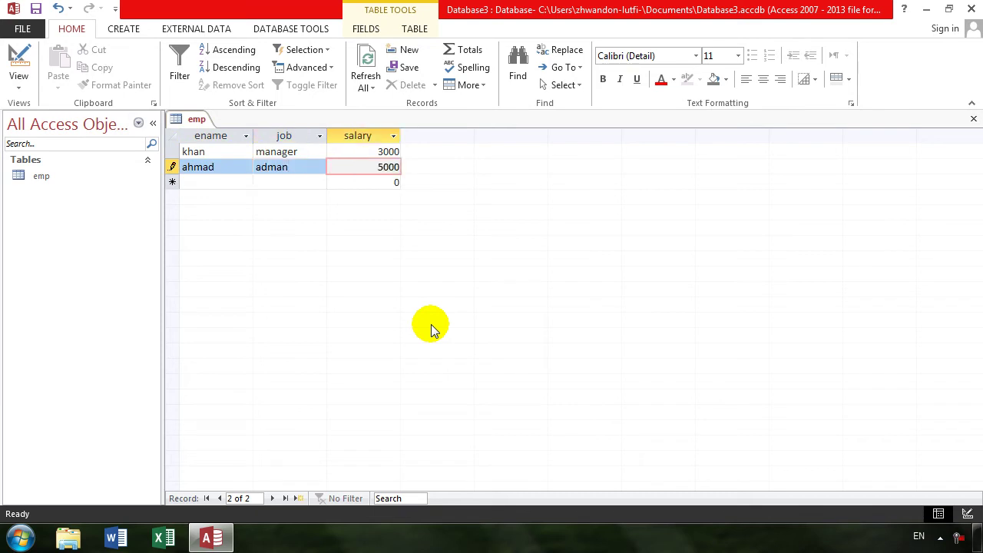
type("0")
key("Tab")
Add a third employee record with job teacher and salary 43000
type("te")
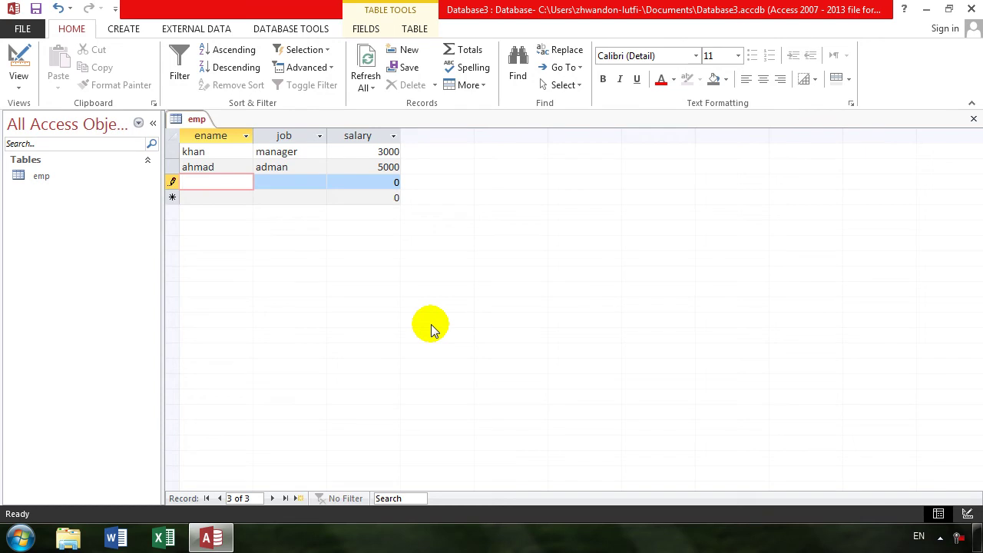
key("Tab")
type("teacher")
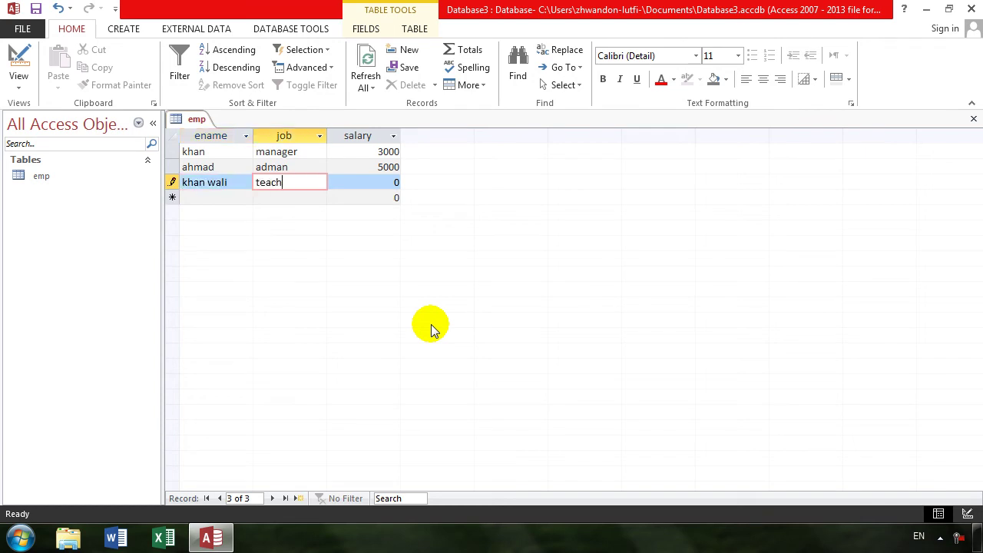
key("Tab")
type("43000")
key("Tab")
key("Tab")
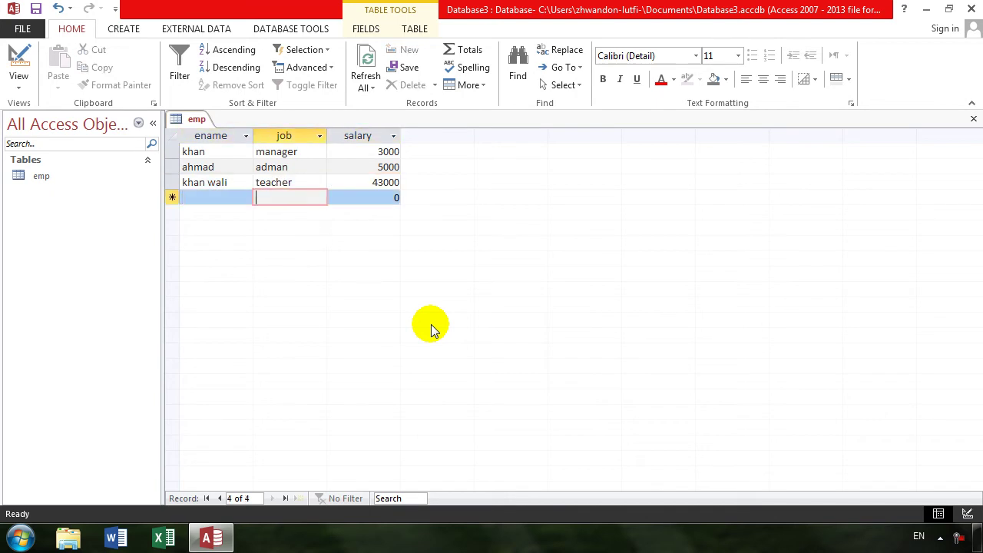
Add two more teacher records, each with salary 3000
key("shift+Tab")
type("s")
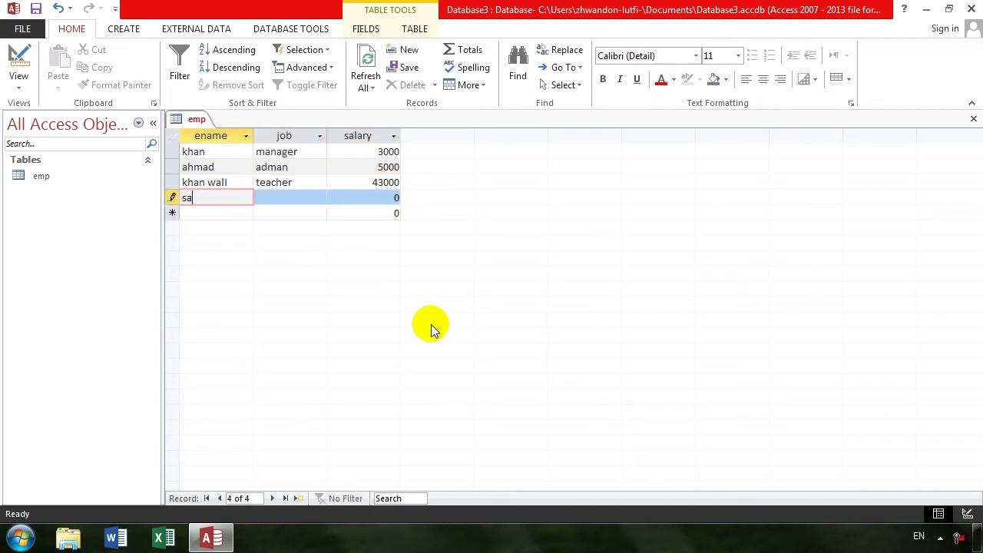
type("adam")
key("Tab")
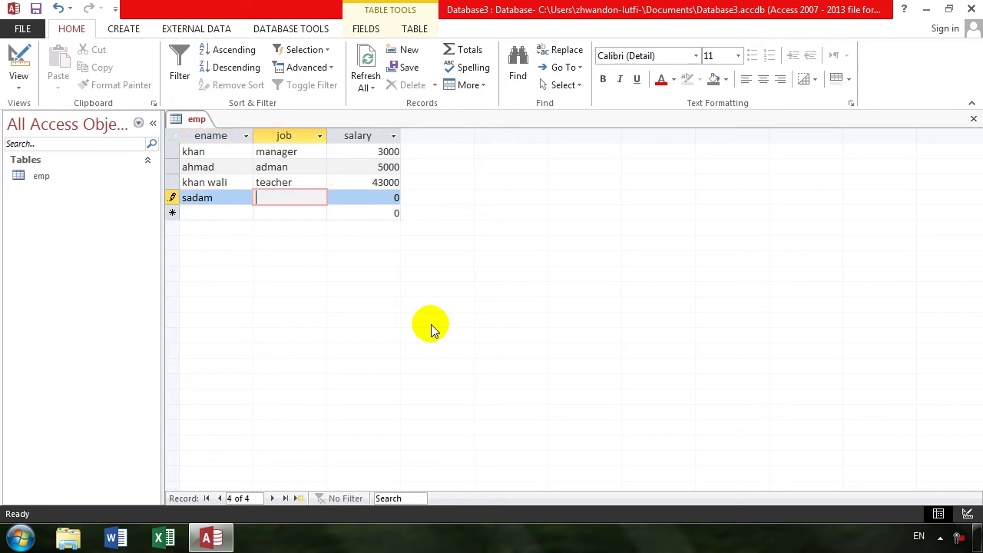
type("teacher")
key("Tab")
type("3000")
key("Tab")
key("Tab")
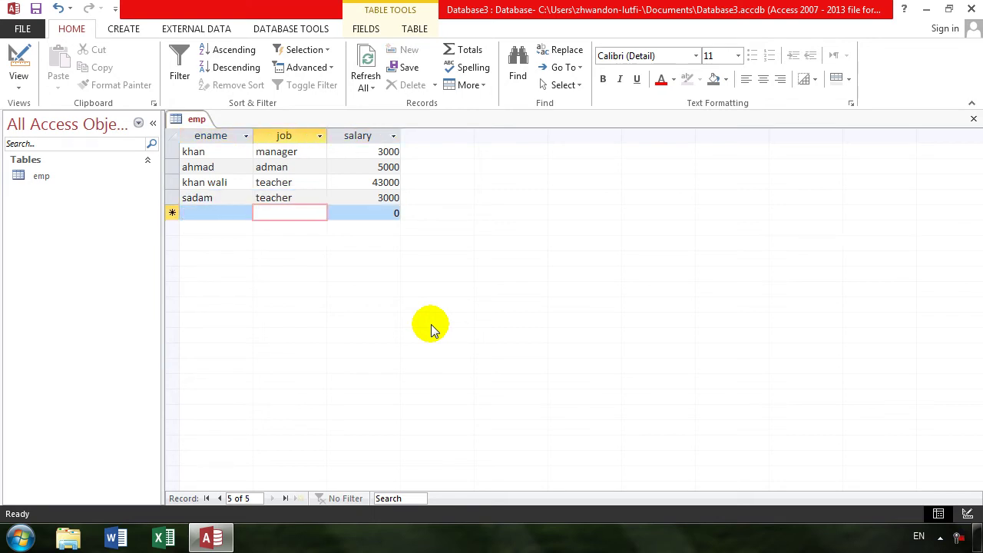
key("shift+Tab")
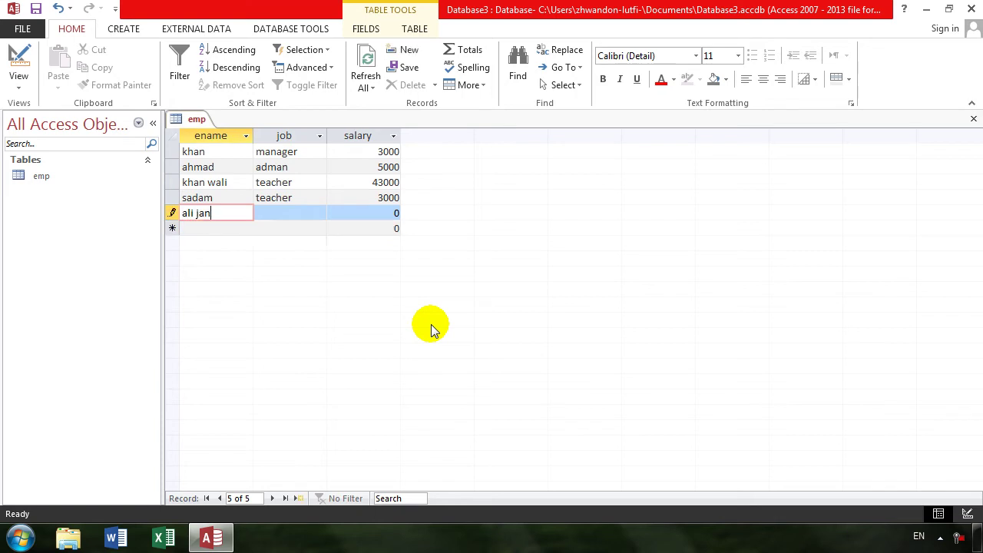
key("Tab")
type("teacher")
key("Tab")
type("3000")
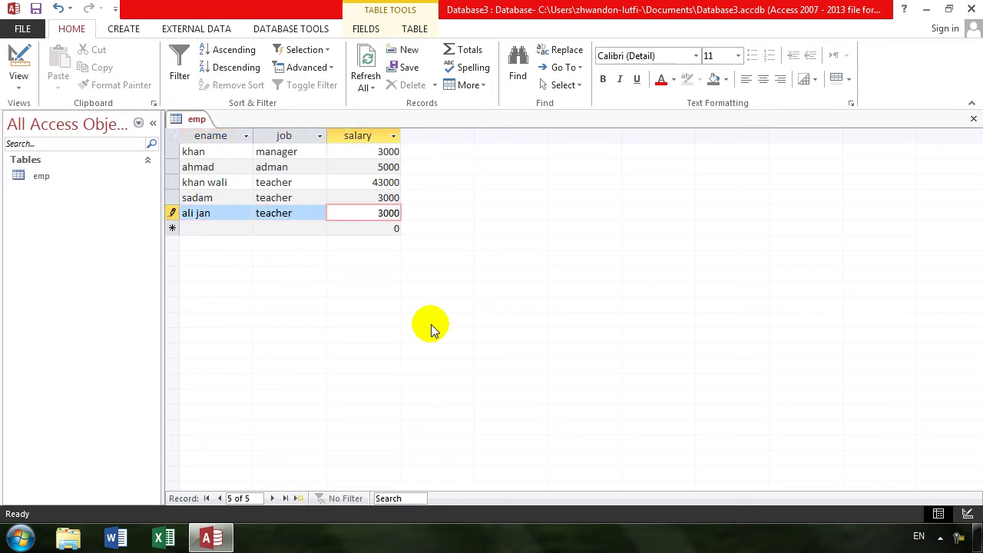
key("Tab")
key("Tab")
Add the sixth employee record with job adman and salary 300
key("shift+Tab")
type("mar j")
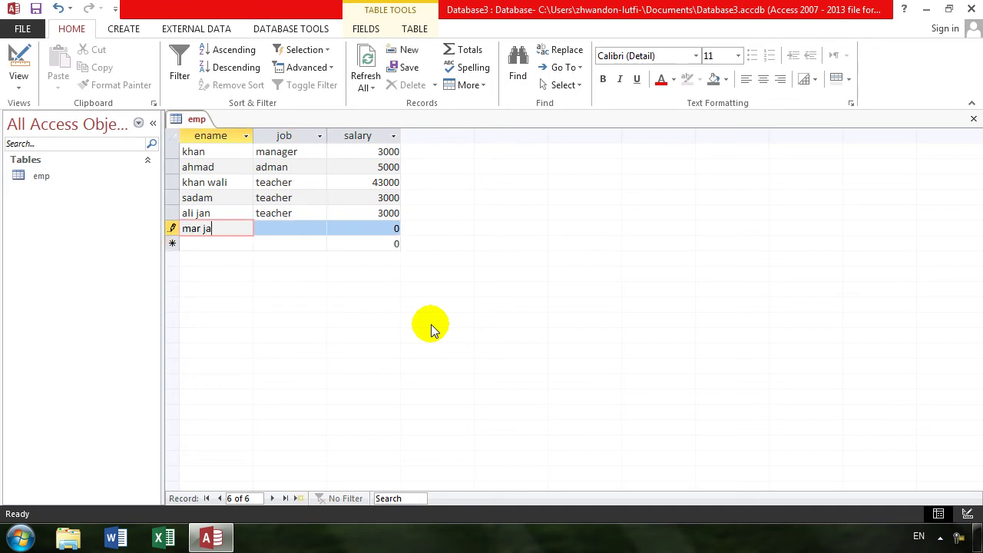
type("an")
key("Tab")
type("teache")
key("BackSpace")
key("BackSpace")
key("BackSpace")
key("BackSpace")
type("adam")
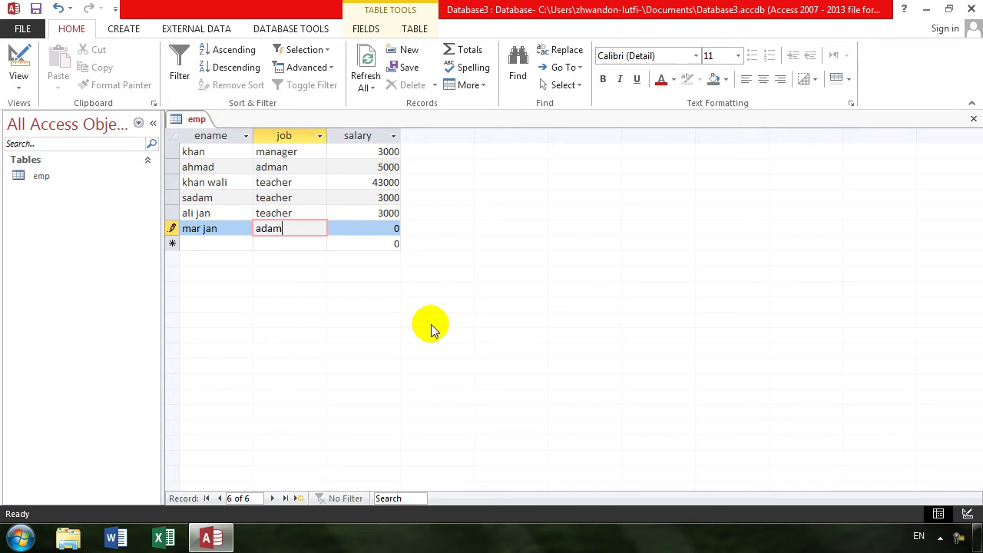
type("nman")
key("Tab")
type("300")
key("Tab")
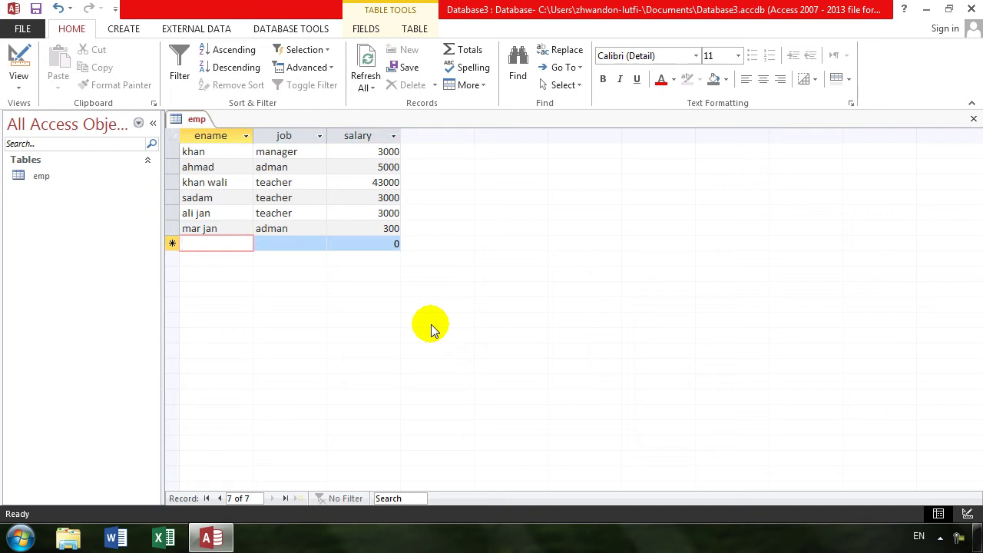
Close emp, then build a query design on emp with ename, job and salary in the grid
left_click(974, 118)
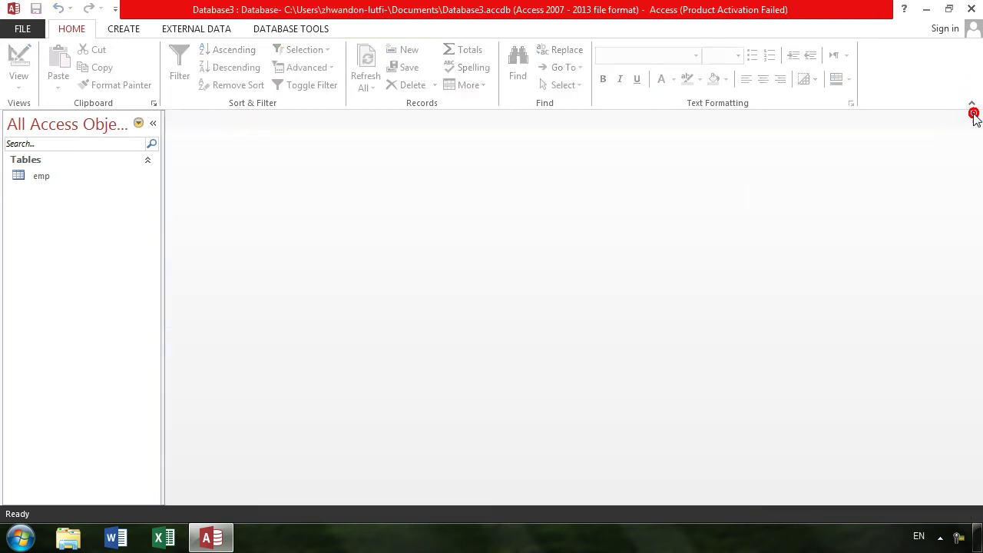
left_click(30, 181)
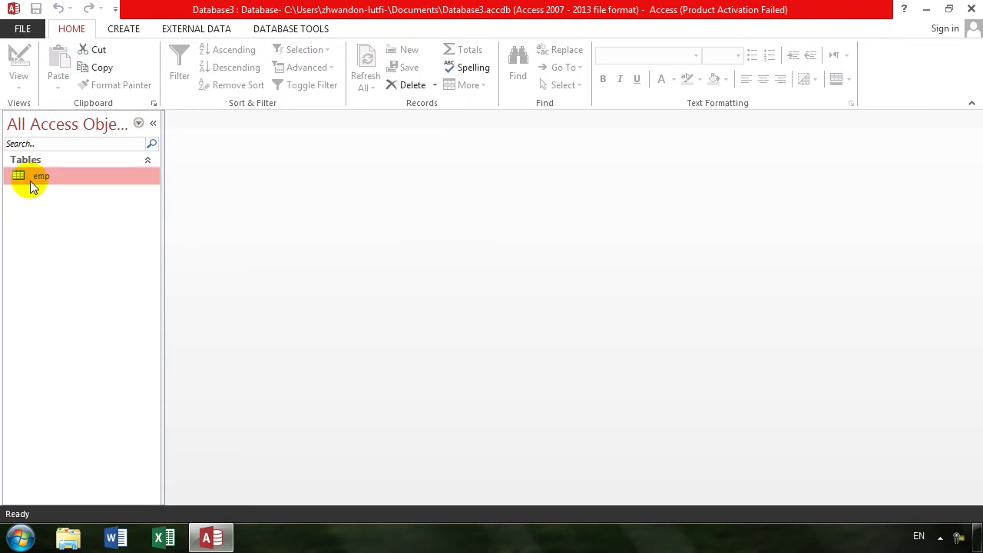
left_click(127, 32)
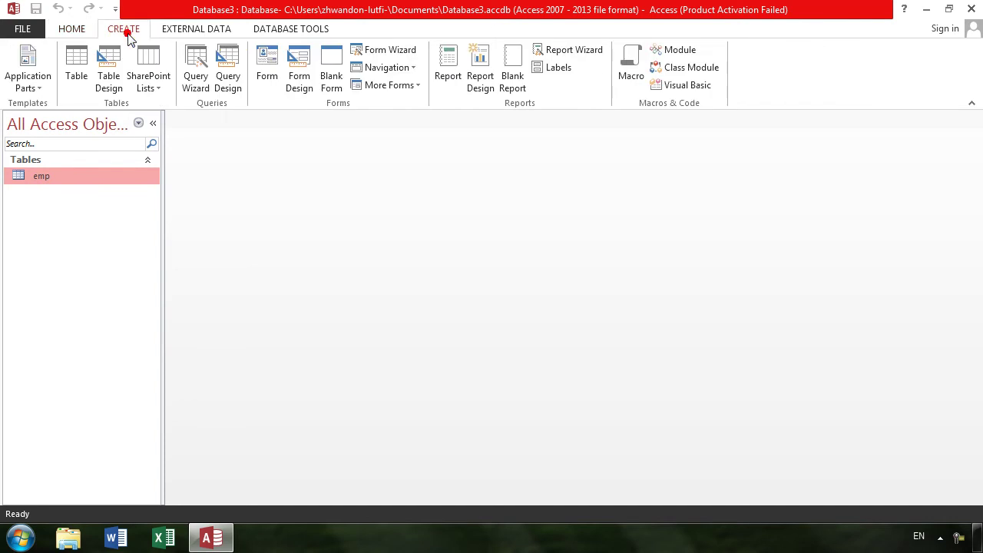
left_click(219, 73)
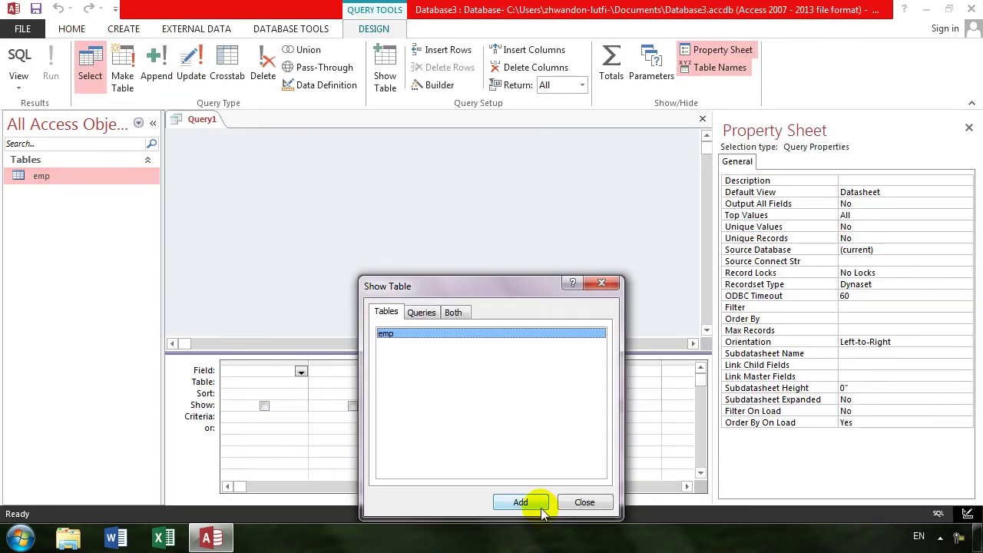
left_click(537, 503)
left_click(581, 503)
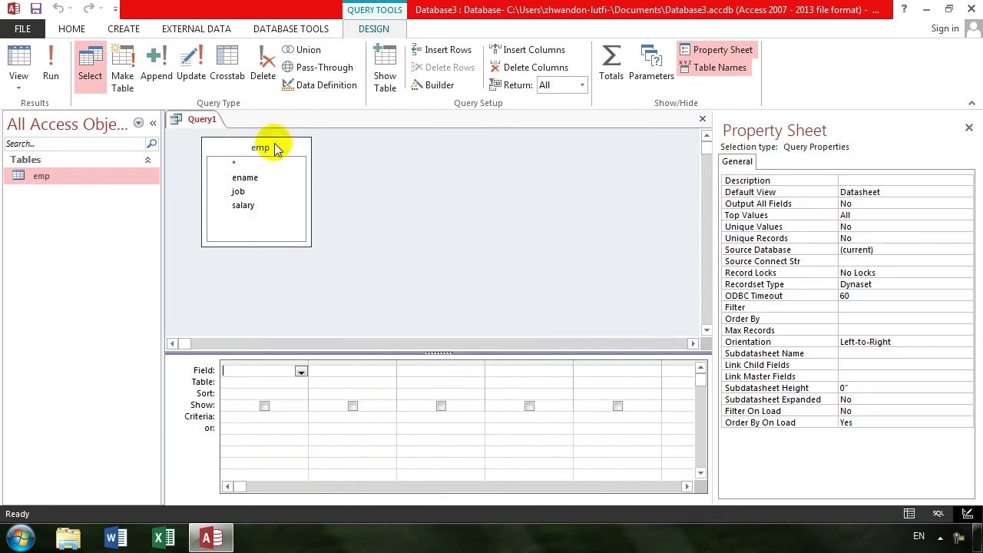
double_click(276, 147)
left_click_drag(238, 179, 263, 374)
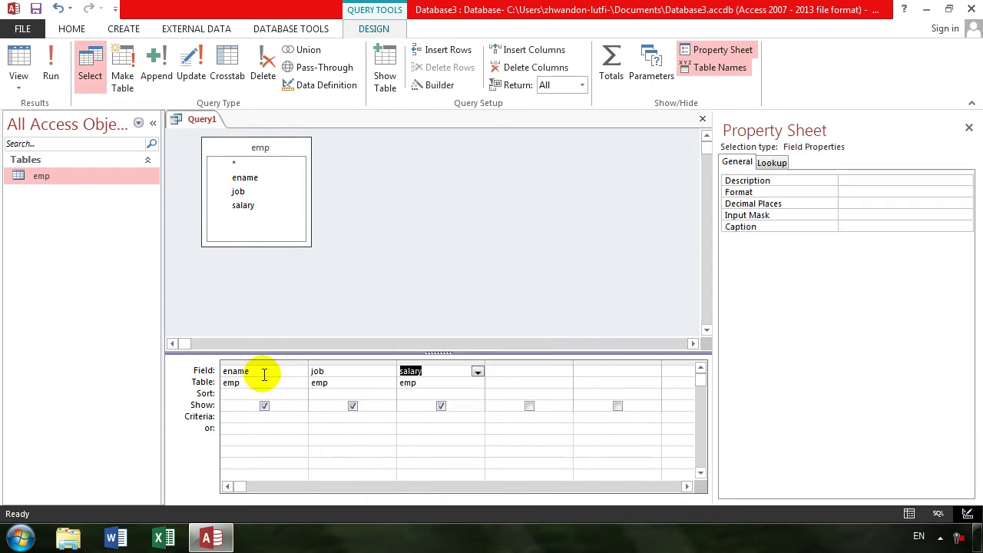
Turn Query1 into an append query targeting the emp table
left_click(162, 80)
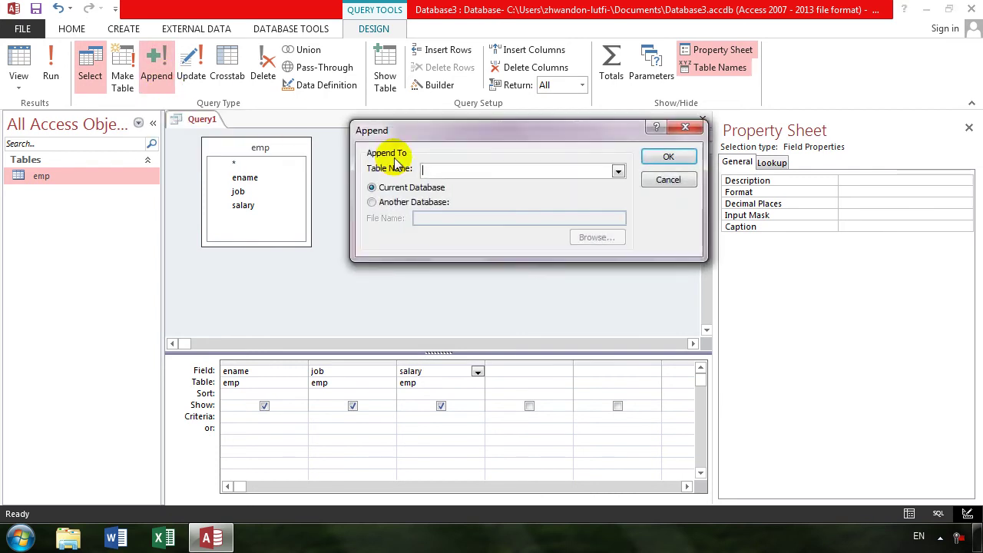
left_click(618, 171)
left_click(533, 189)
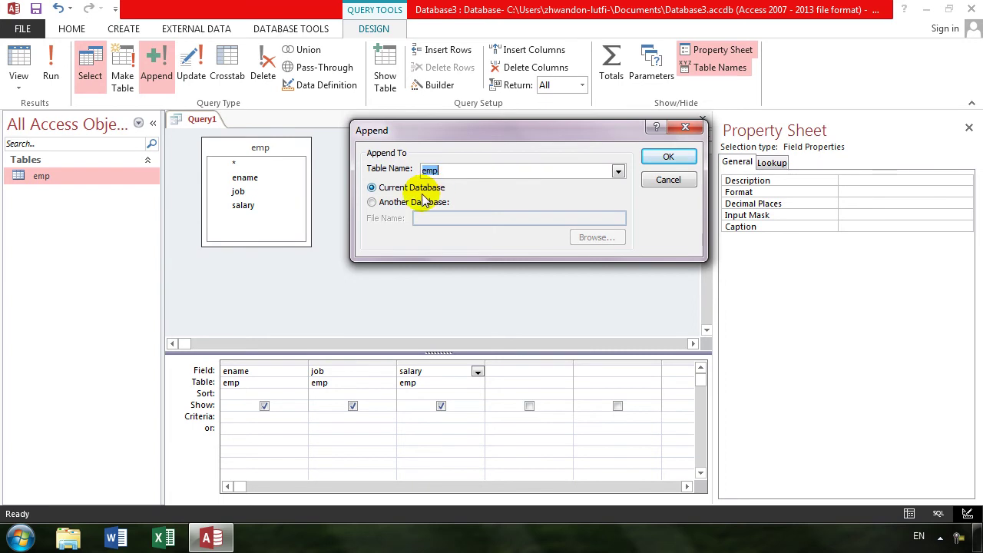
left_click(665, 158)
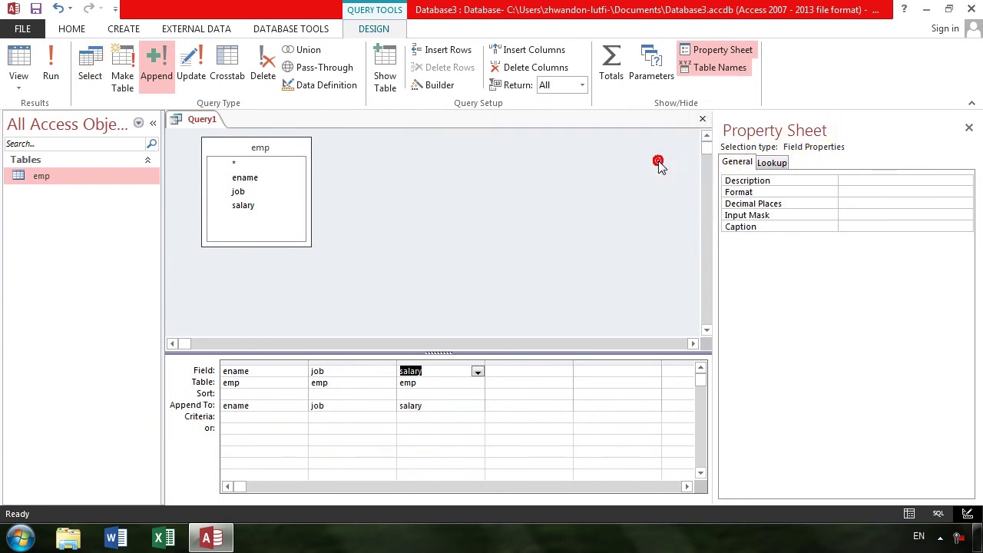
Run the append query repeatedly, confirming appends that double from 6 to 3072 rows
left_click(54, 81)
left_click(467, 318)
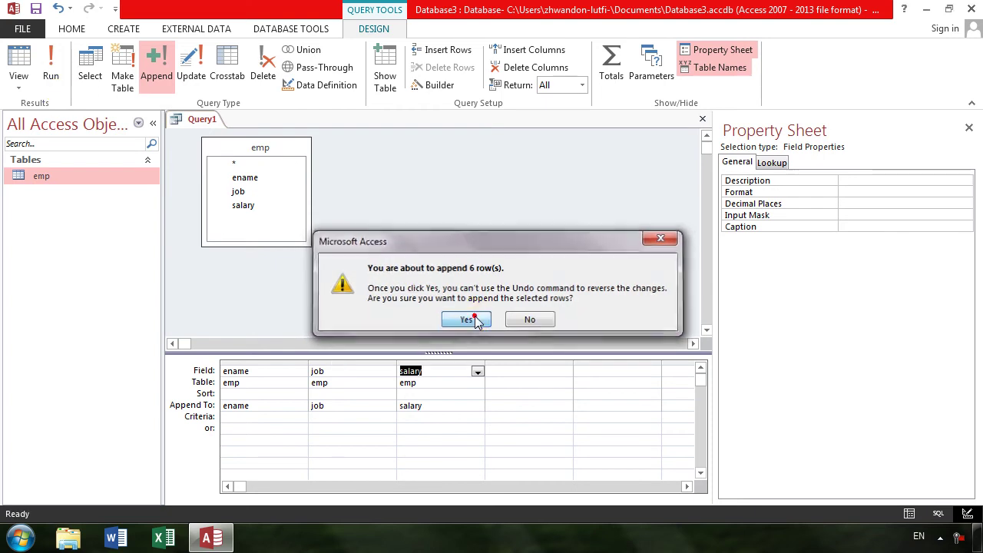
left_click(50, 70)
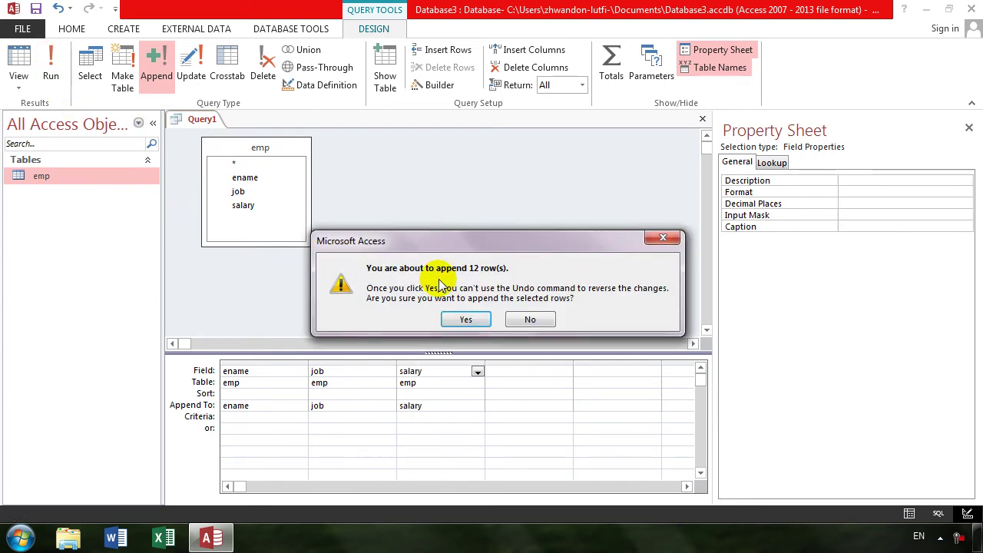
left_click(466, 317)
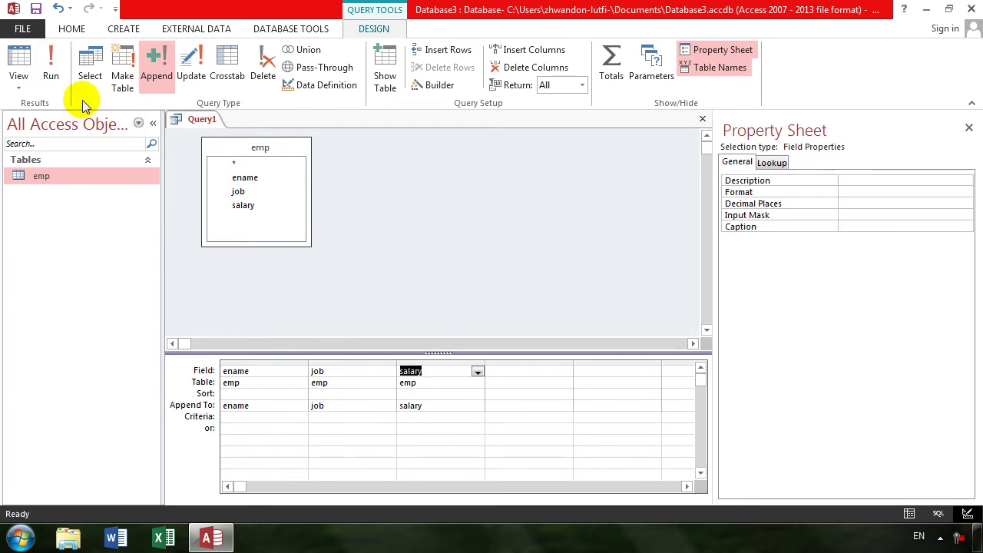
left_click(53, 77)
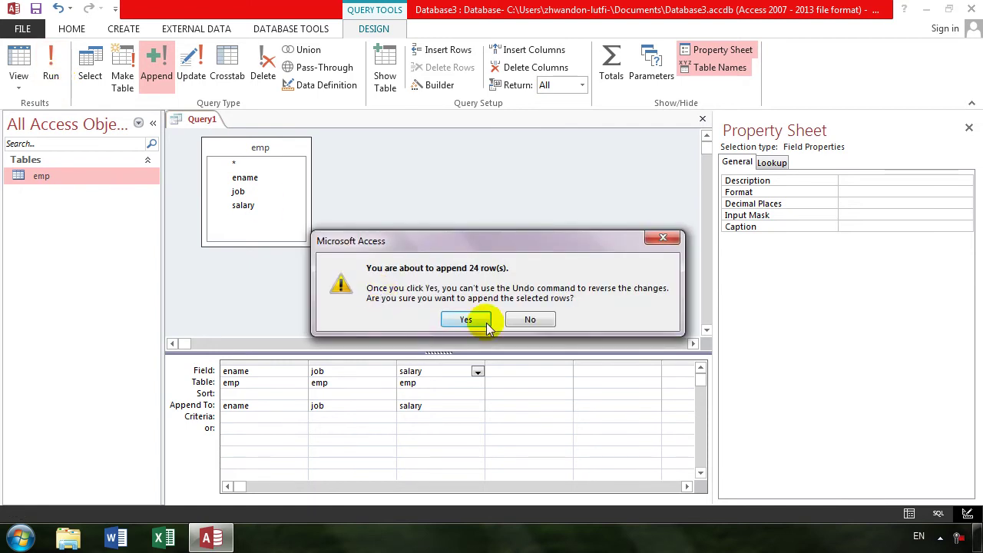
left_click(463, 319)
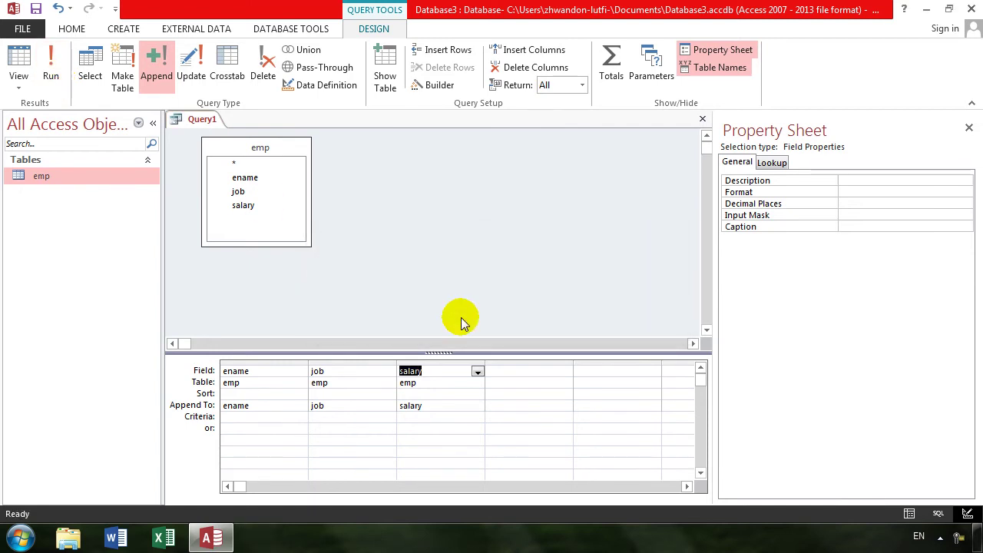
left_click(51, 75)
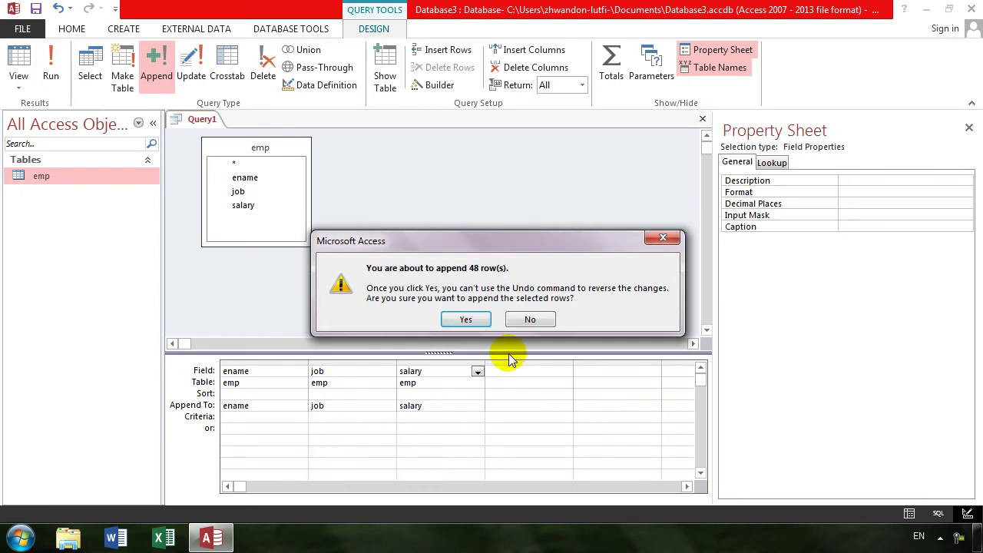
left_click(465, 319)
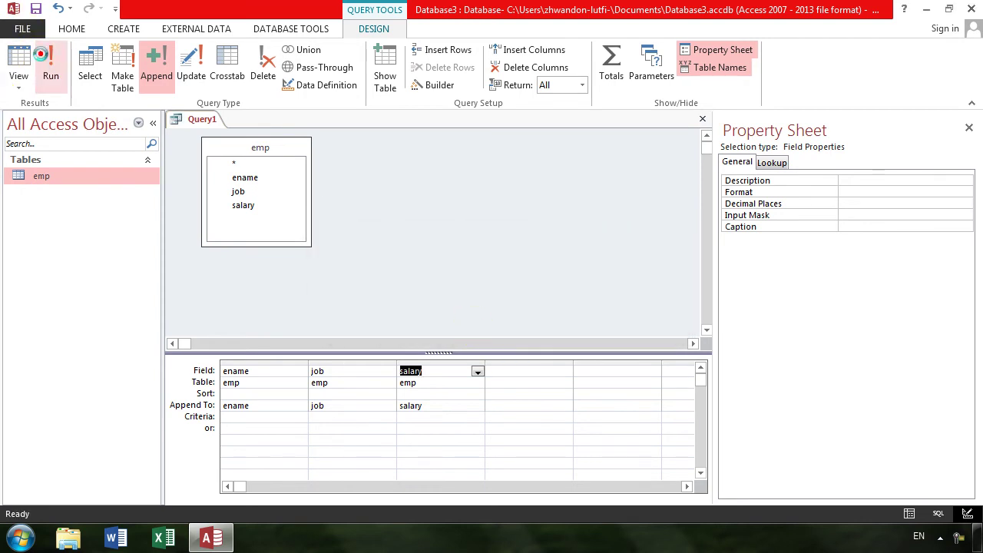
left_click(44, 63)
left_click(465, 318)
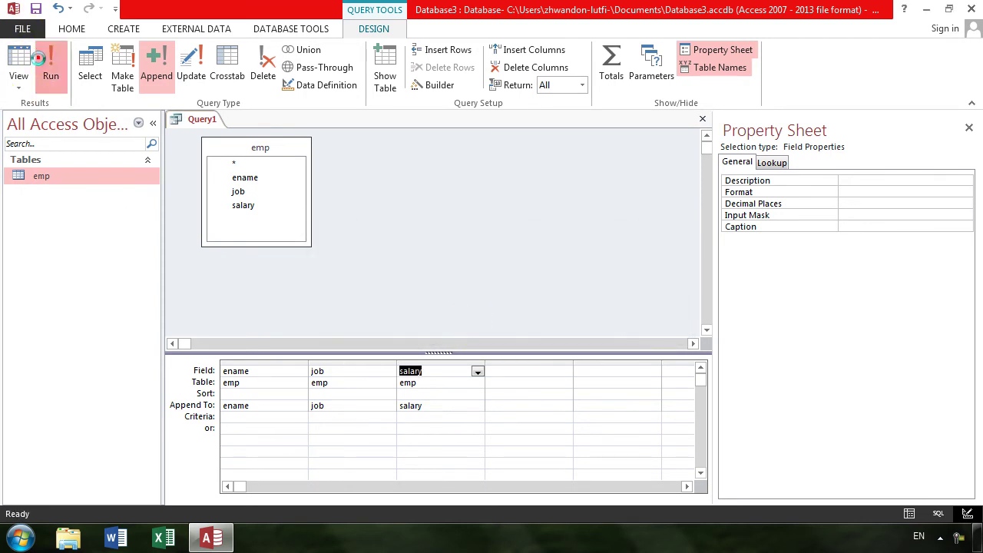
left_click(42, 63)
left_click(461, 318)
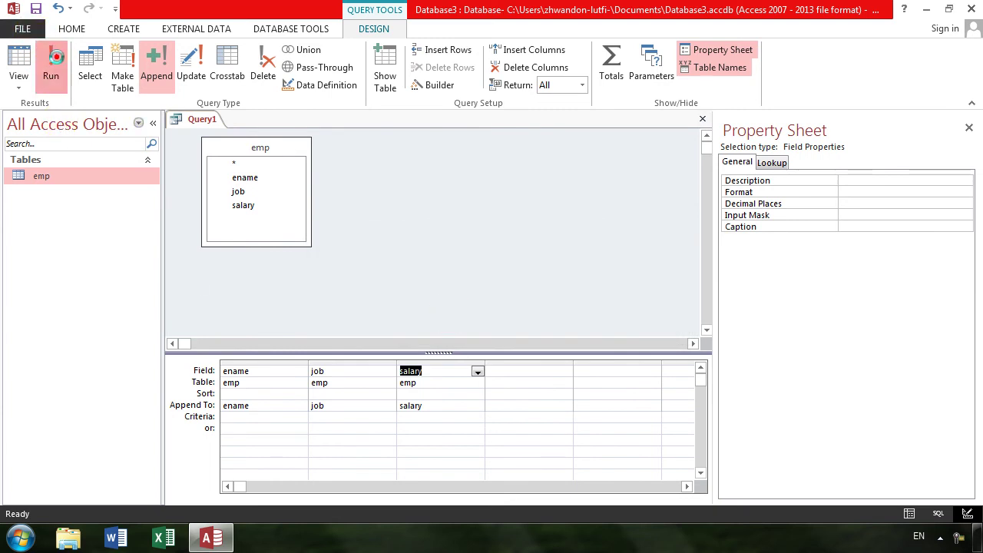
left_click(54, 68)
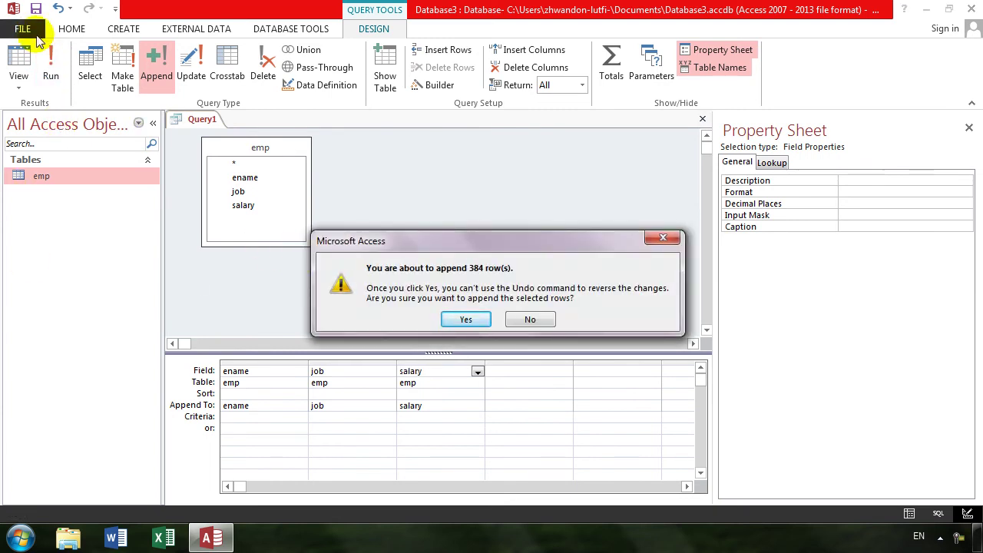
key("Return")
left_click(53, 71)
key("Return")
left_click(53, 71)
key("Return")
left_click(52, 70)
key("Return")
Keep running the append, confirming runs from 6144 up to 6291456 rows
left_click(52, 71)
key("Return")
left_click(52, 71)
key("Return")
left_click(52, 70)
key("Return")
left_click(52, 71)
key("Return")
left_click(52, 71)
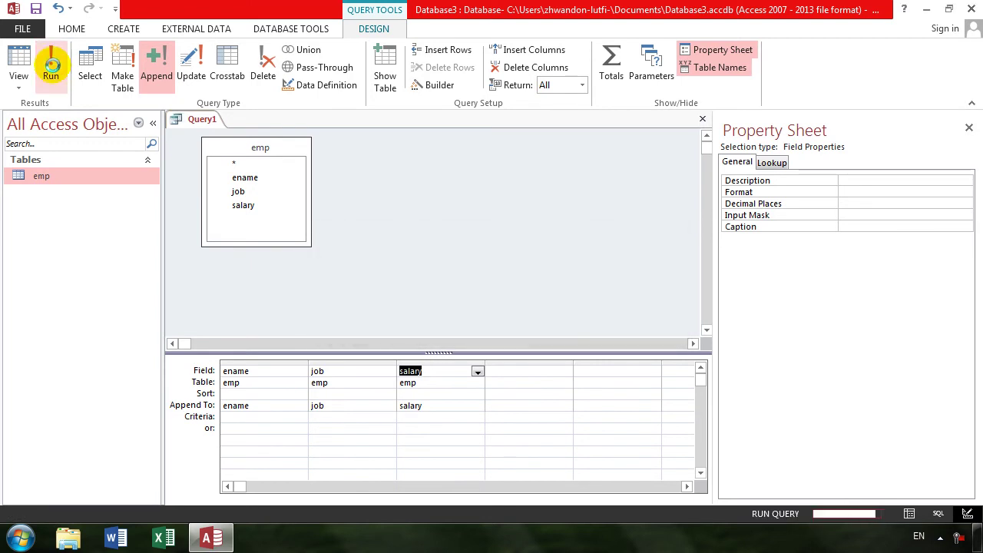
key("Return")
left_click(53, 71)
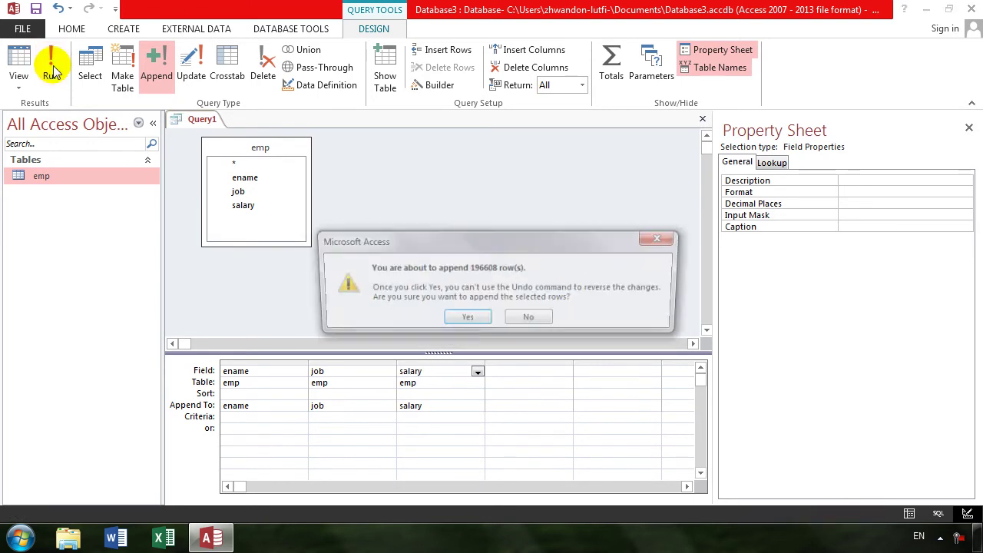
key("Return")
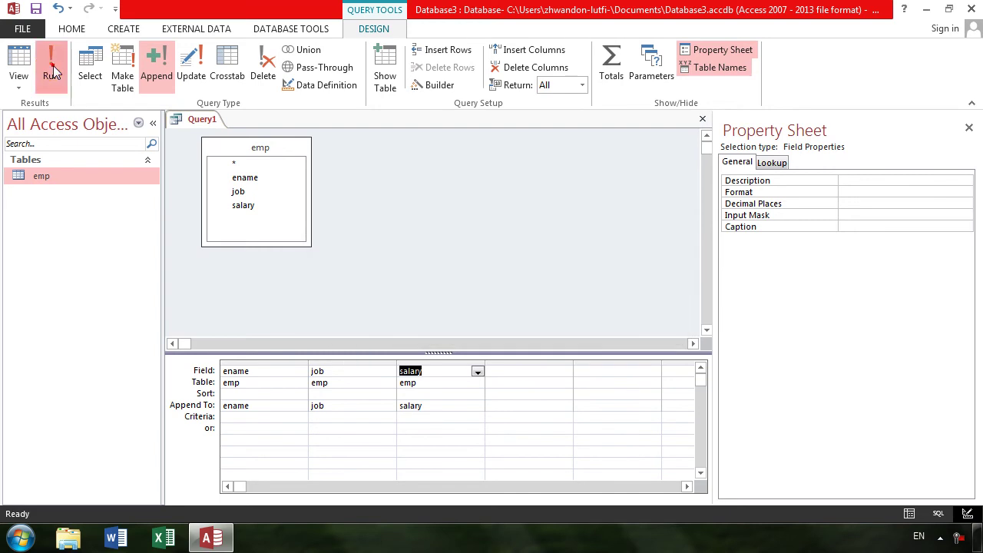
left_click(51, 69)
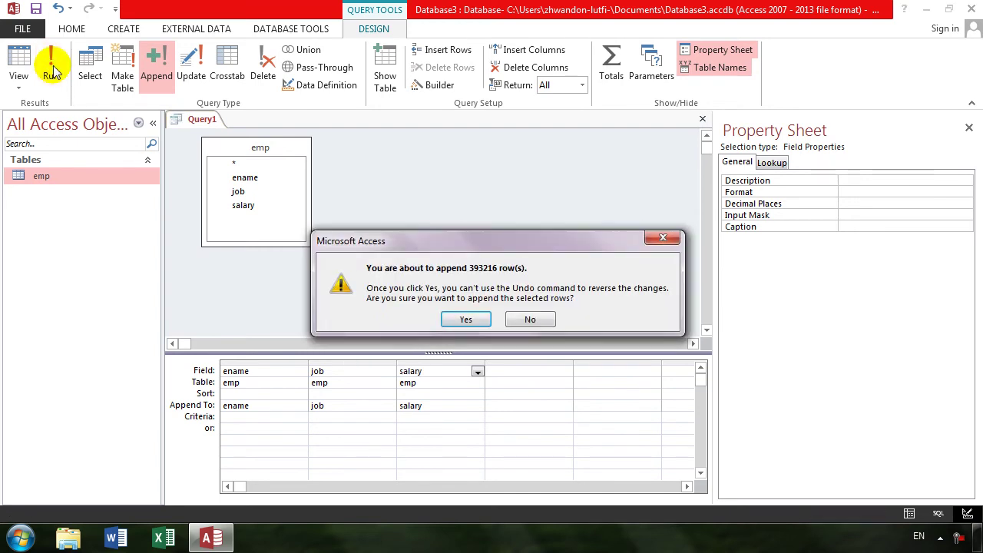
key("Return")
left_click(52, 70)
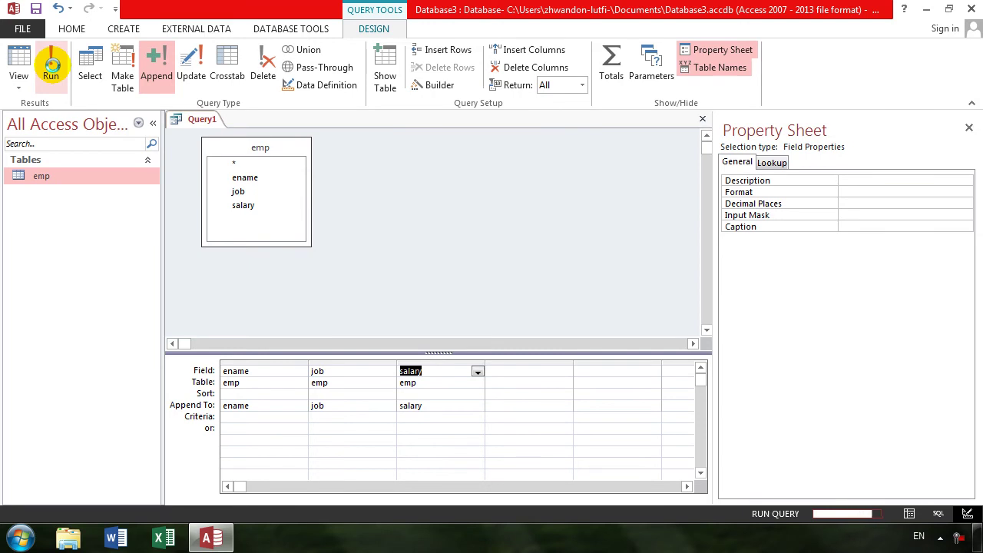
key("Return")
left_click(52, 69)
key("Return")
left_click(51, 67)
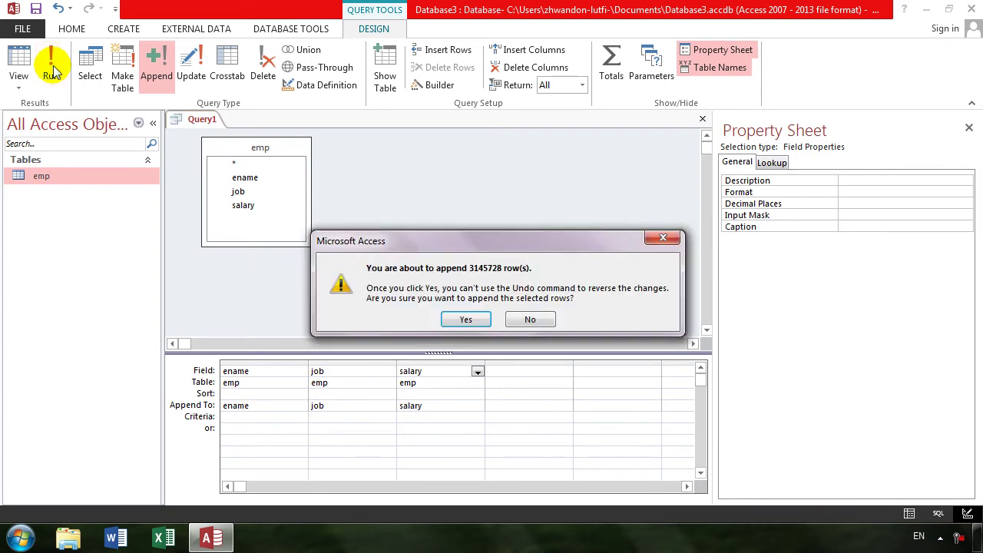
key("Return")
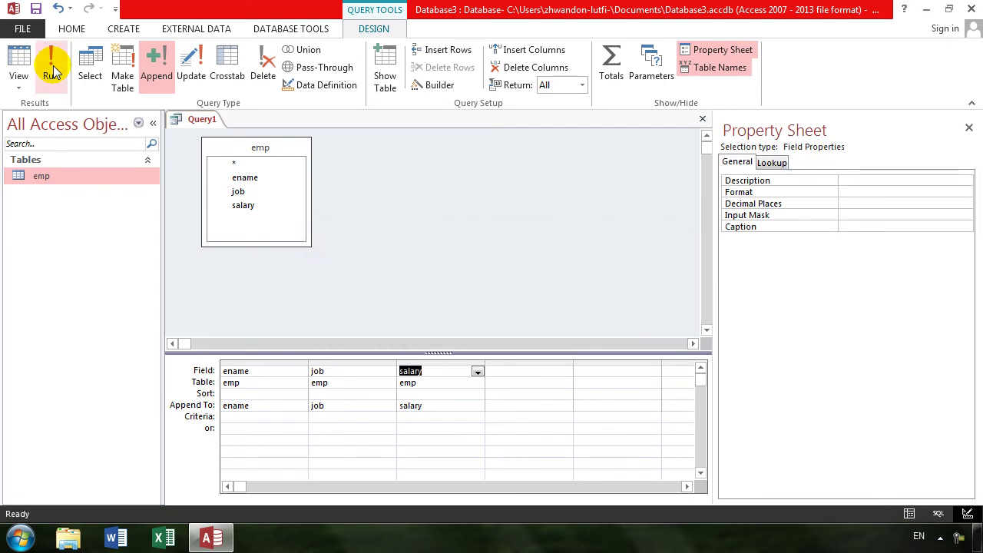
left_click(51, 69)
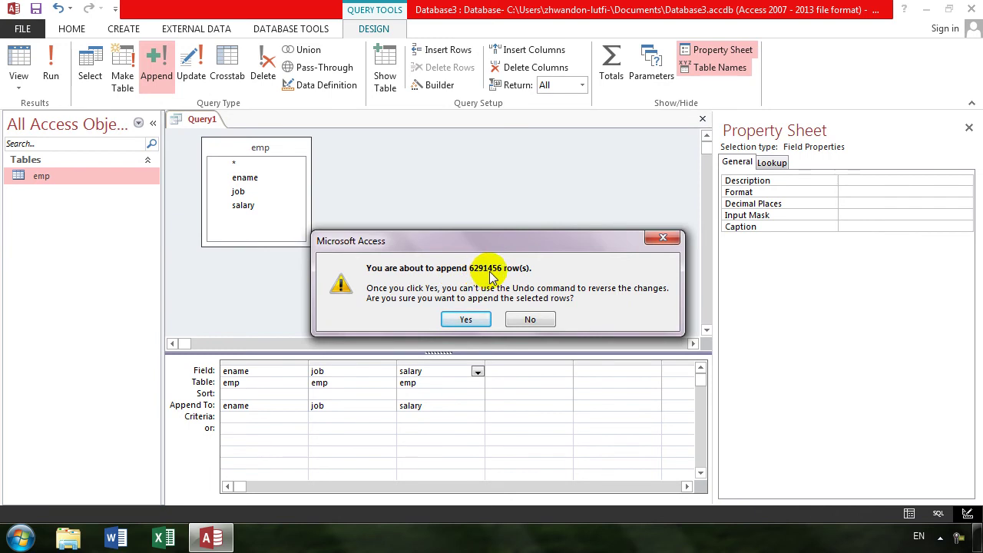
left_click(466, 319)
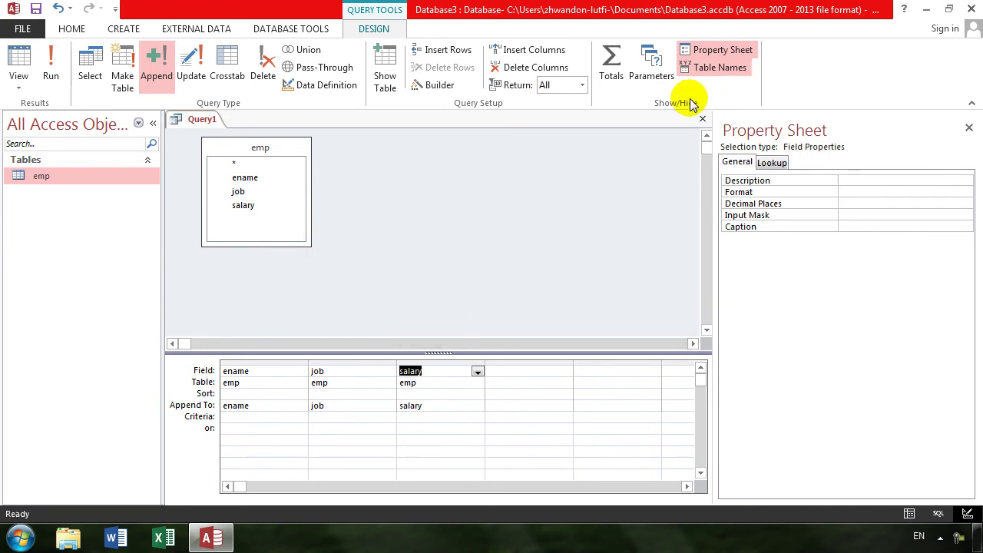
Close Query1 without saving, then open emp and scroll through its repeated records
left_click(700, 120)
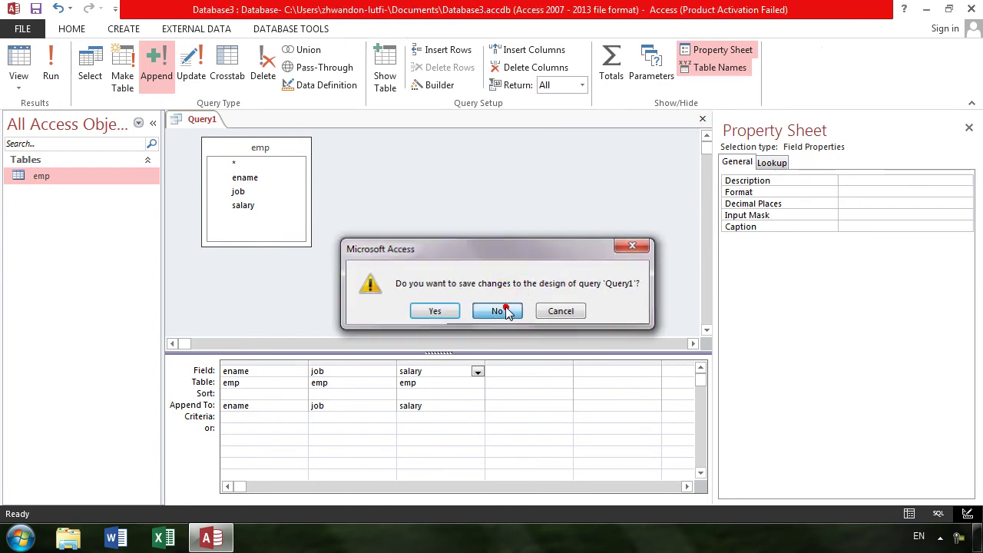
left_click(500, 310)
double_click(50, 179)
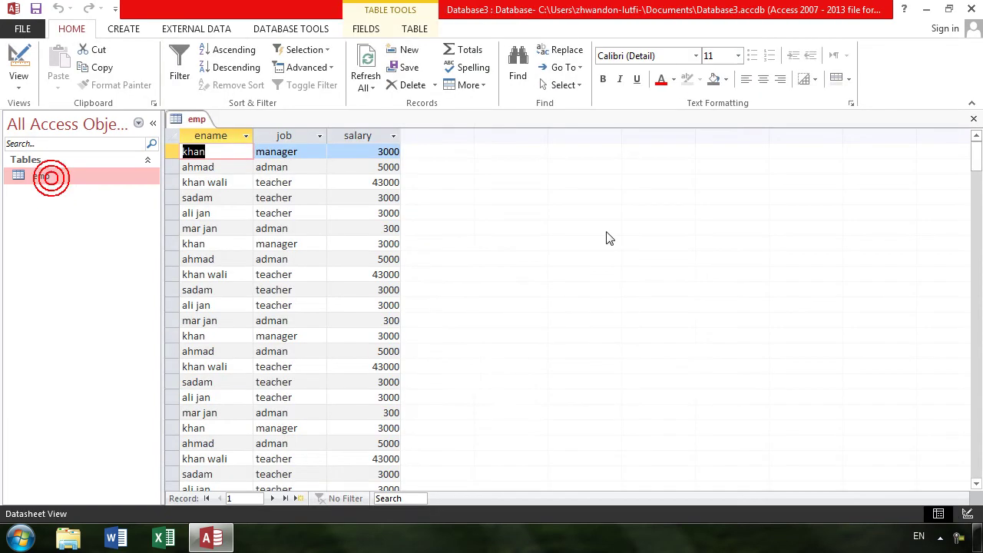
left_click_drag(976, 168, 973, 460)
left_click(976, 482)
left_click(976, 482)
left_click_drag(977, 373, 973, 478)
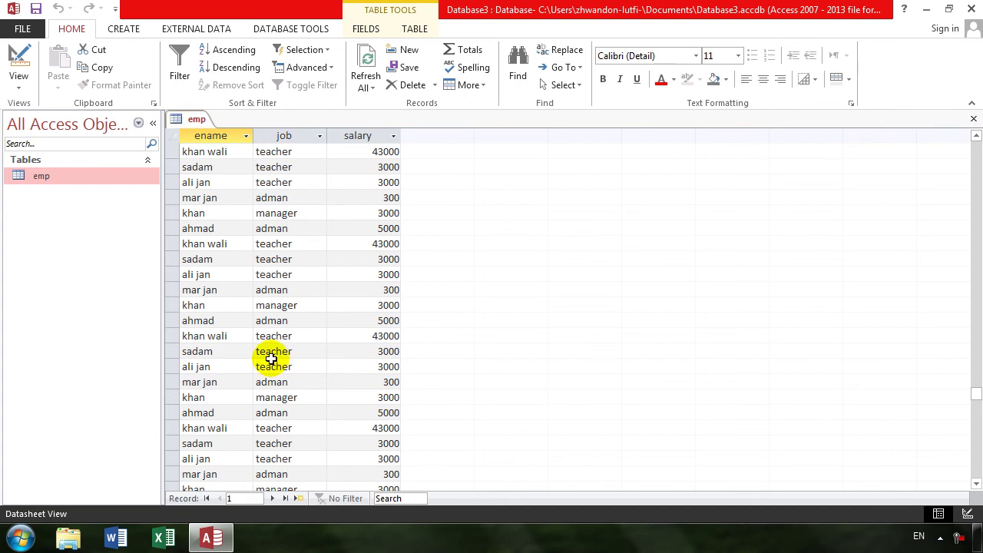
Overwrite one record's employee name and set its job to cook
left_click(232, 373)
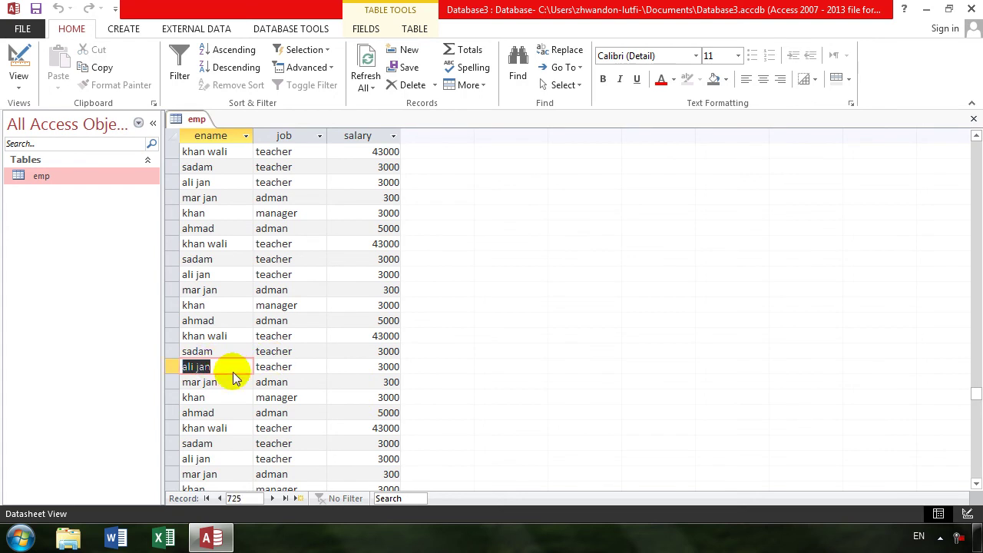
type("rahim")
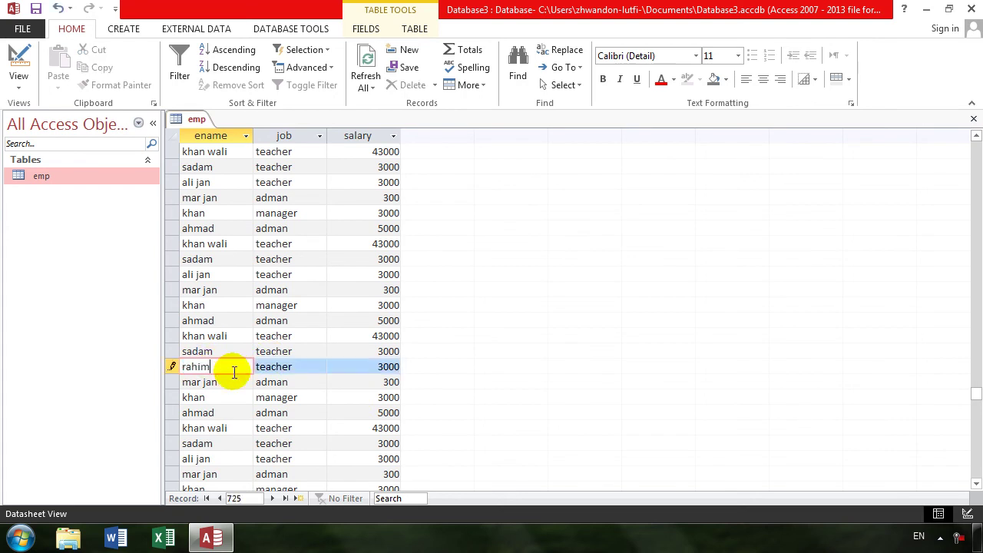
key("Tab")
type("cook")
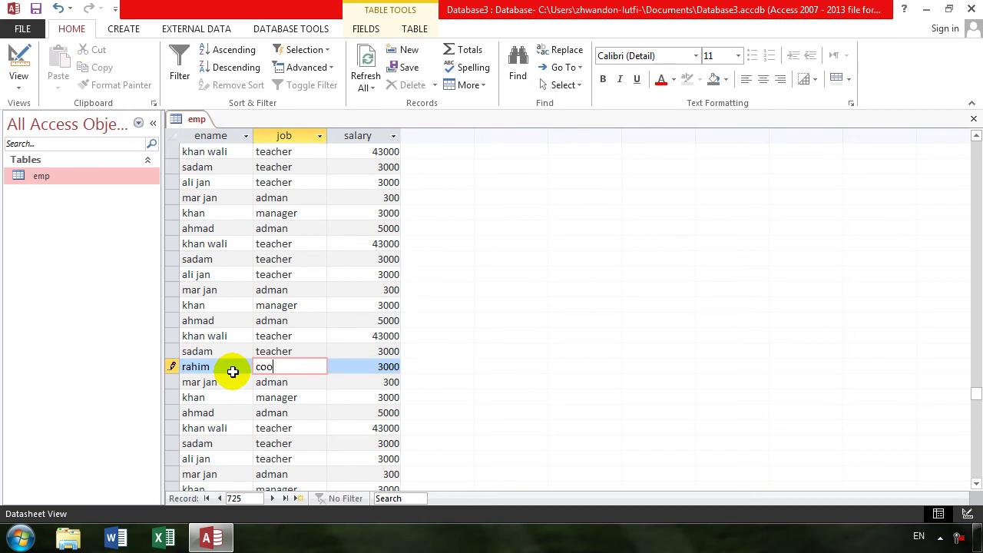
key("Tab")
key("Tab")
key("Tab")
key("Tab")
key("Tab")
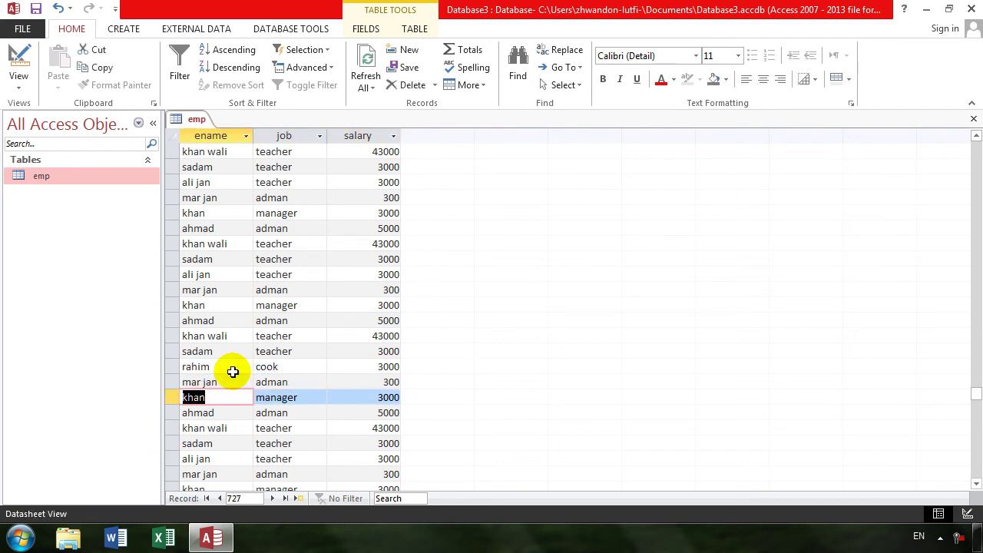
Give the next record a new employee name with job master, then scroll back up
key("Down")
key("Down")
key("Down")
key("Down")
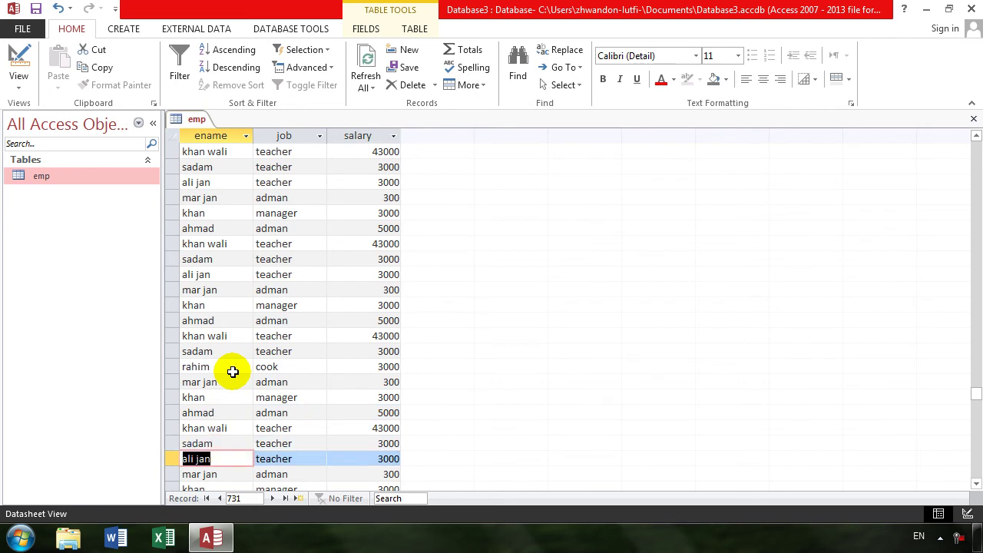
type("sed")
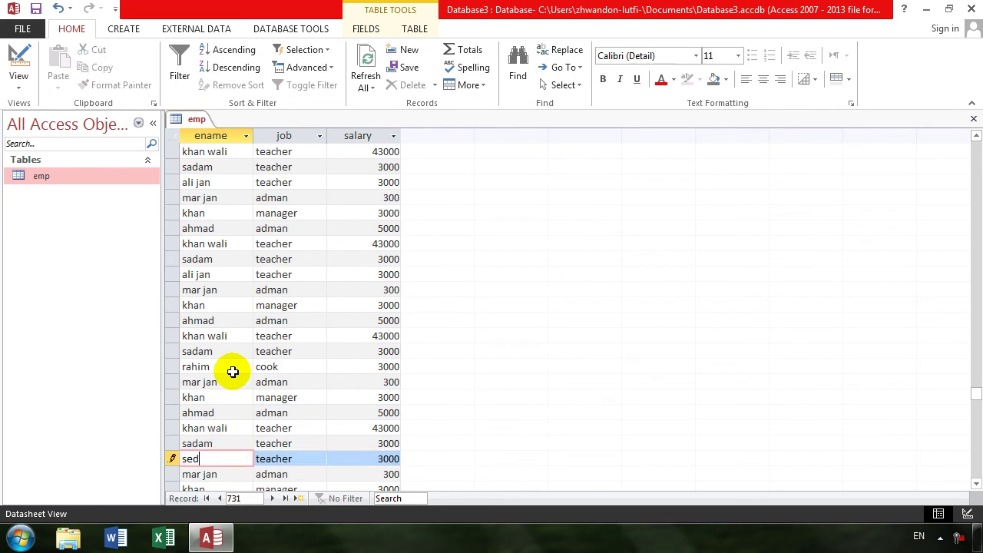
type("diqullah")
key("Tab")
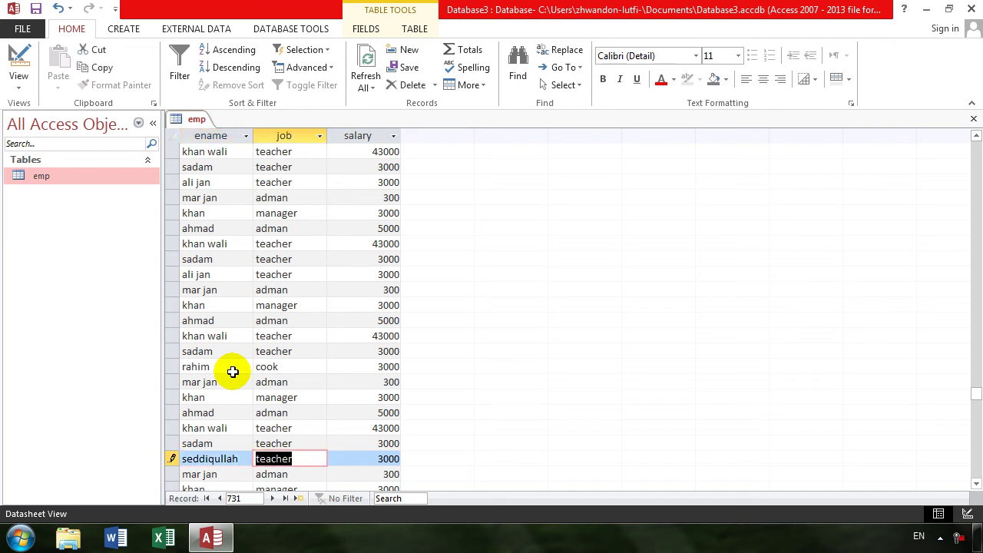
type("m")
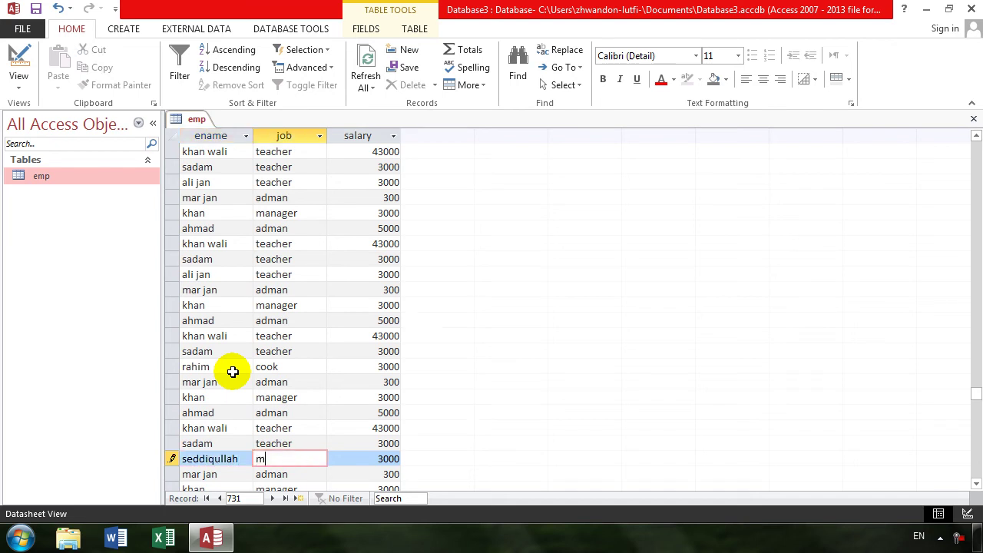
type("aster")
key("Tab")
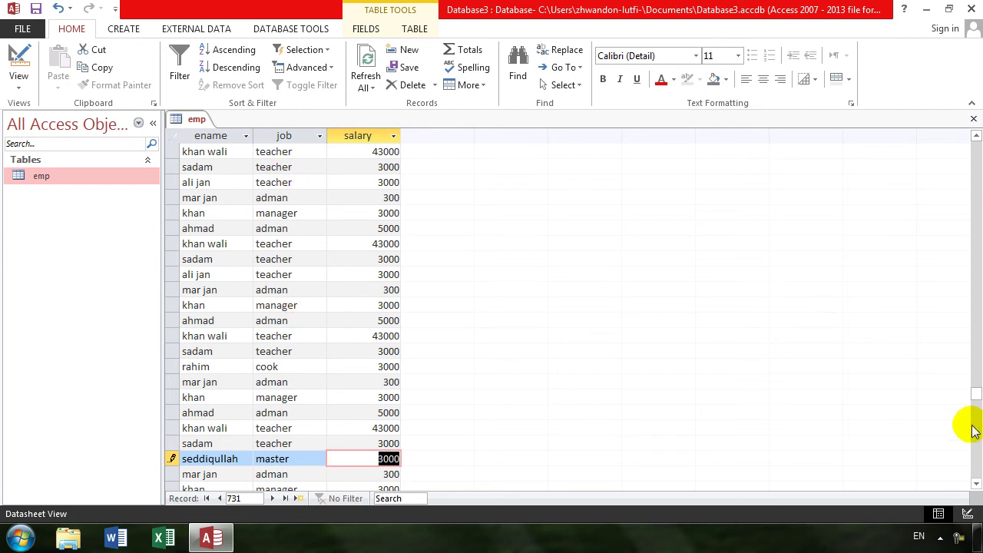
left_click_drag(976, 408, 960, 131)
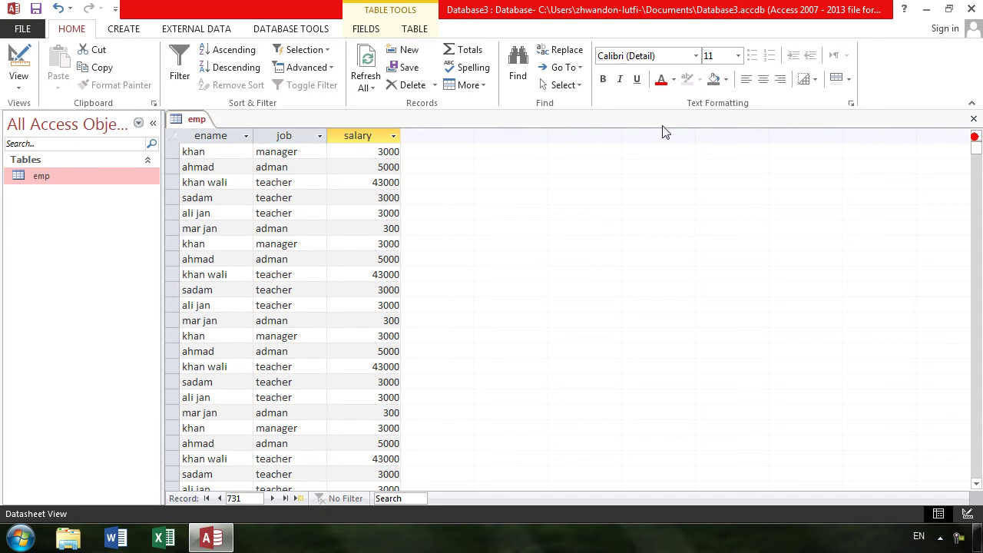
Filter the emp datasheet to ename equals rahim, leaving only the rahim, cook, 3000 record
left_click(245, 138)
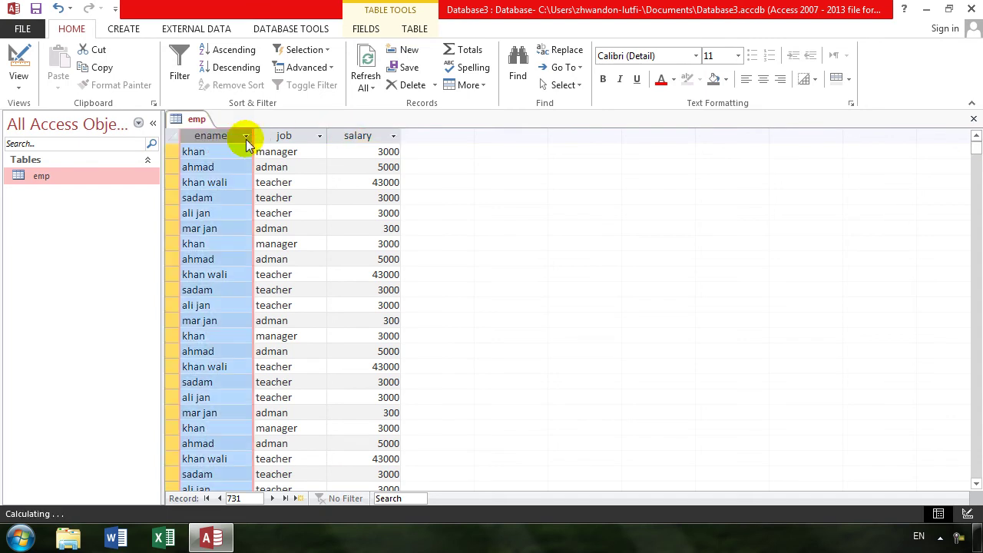
left_click(245, 136)
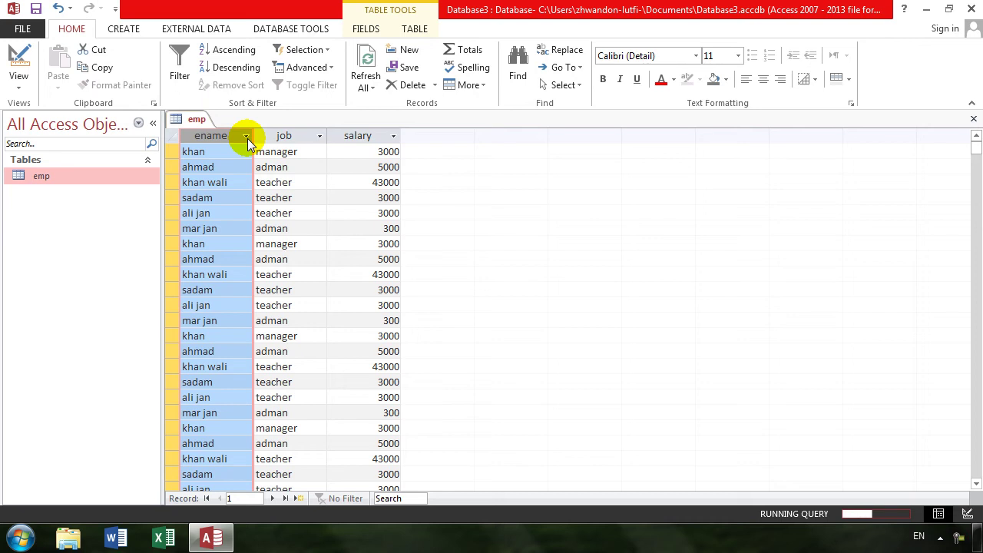
left_click(247, 136)
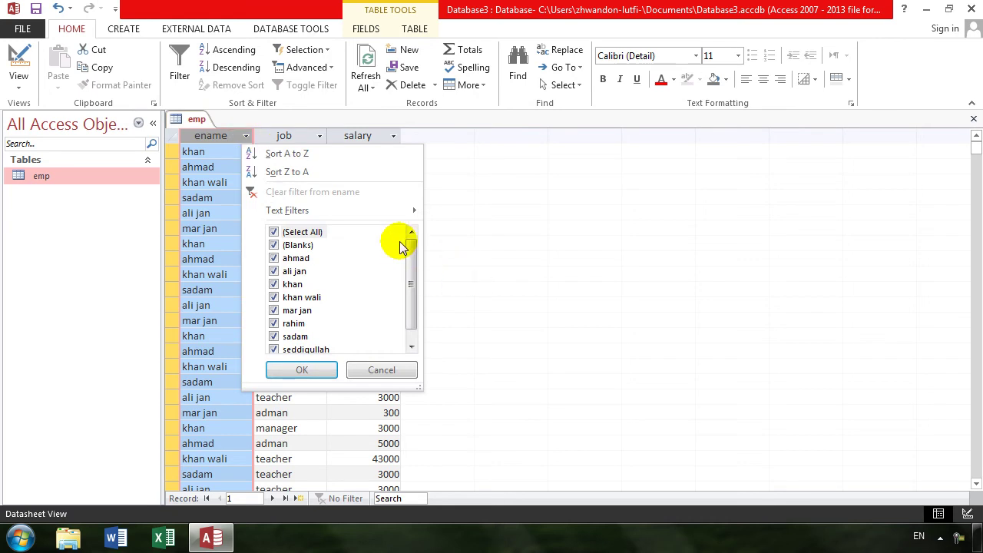
mouse_move(397, 221)
left_click(467, 212)
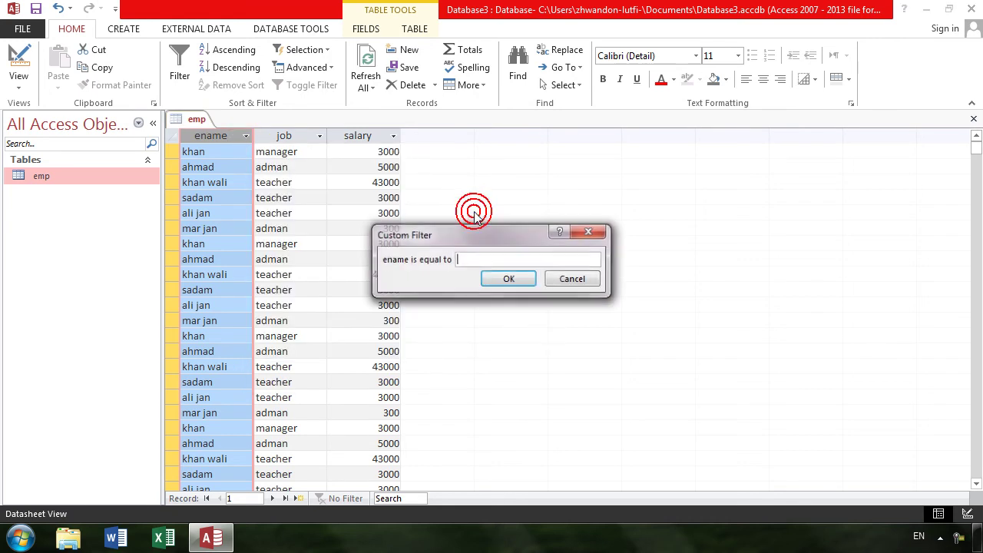
type("rahim")
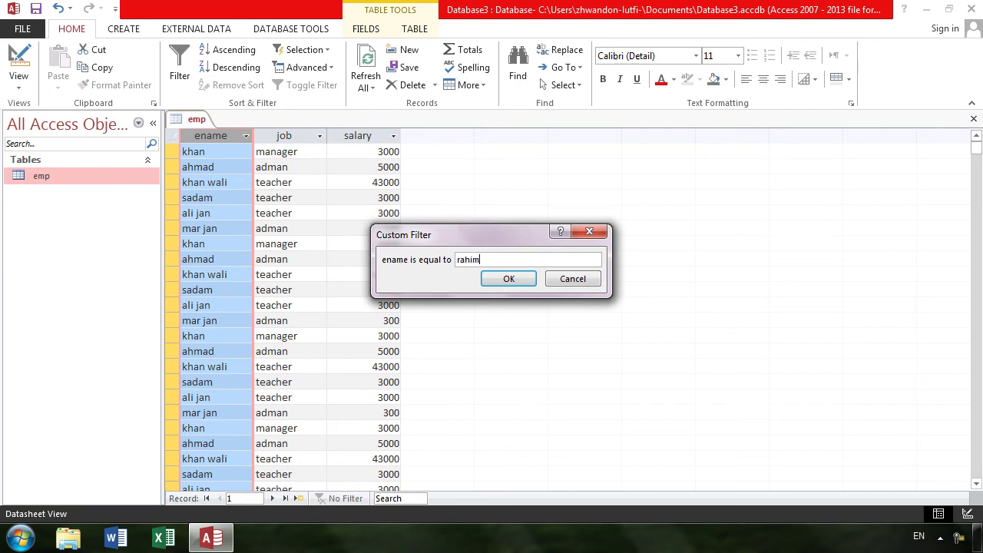
key("Return")
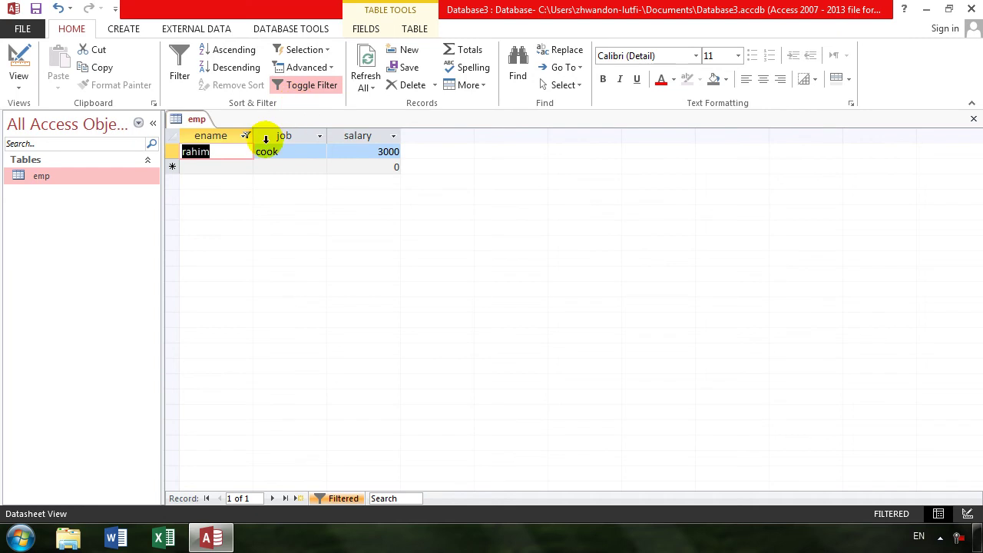
left_click(242, 136)
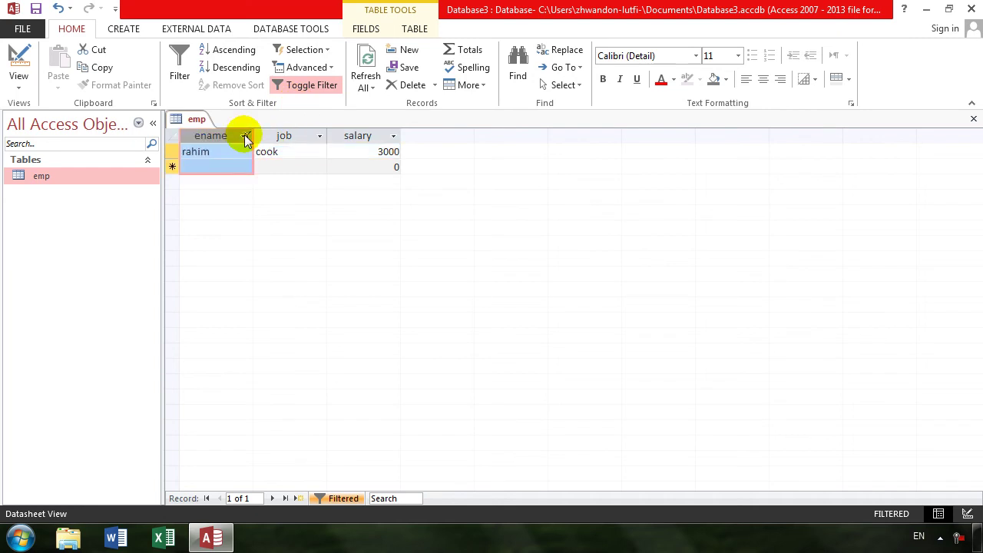
Clear the rahim filter from the ename column and switch emp to Design View
left_click(246, 136)
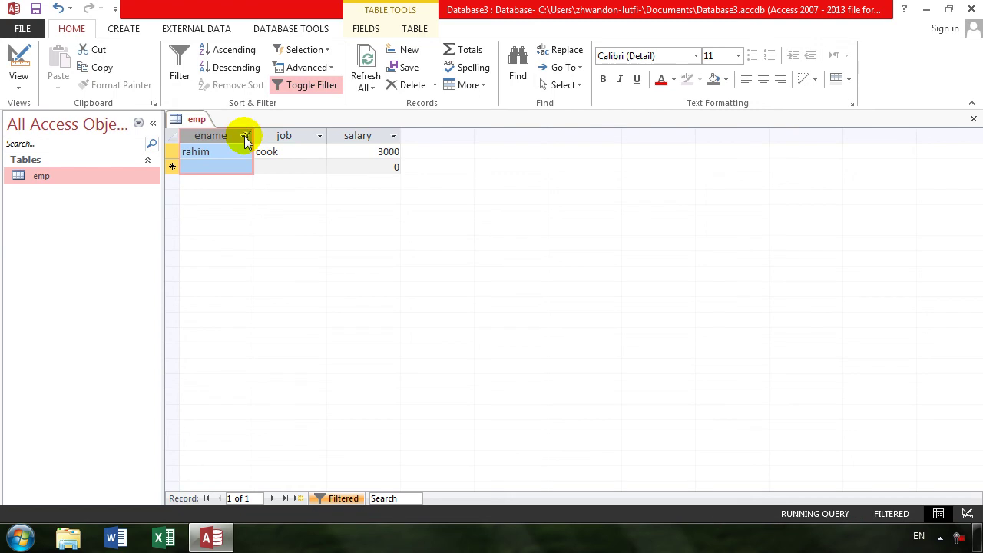
left_click(246, 136)
left_click(307, 192)
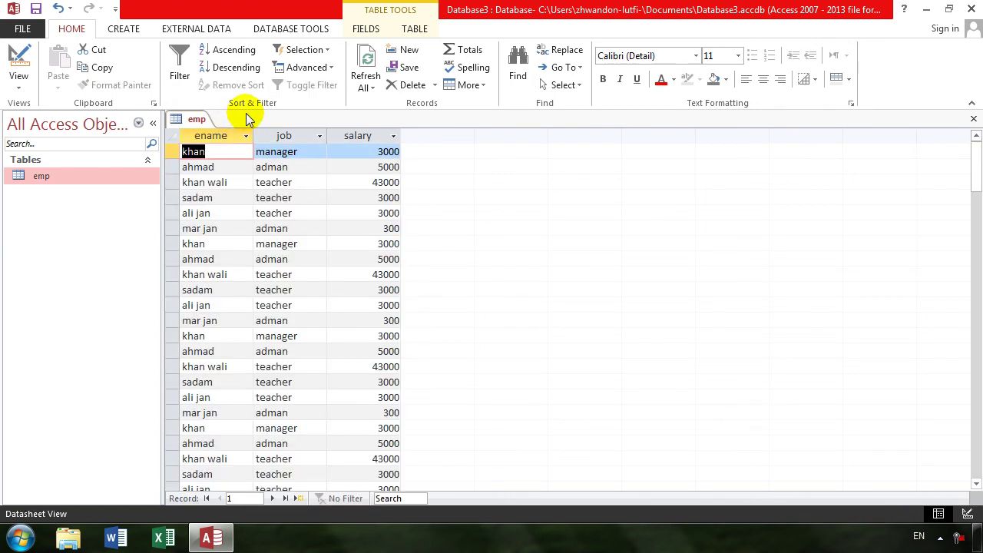
left_click(19, 57)
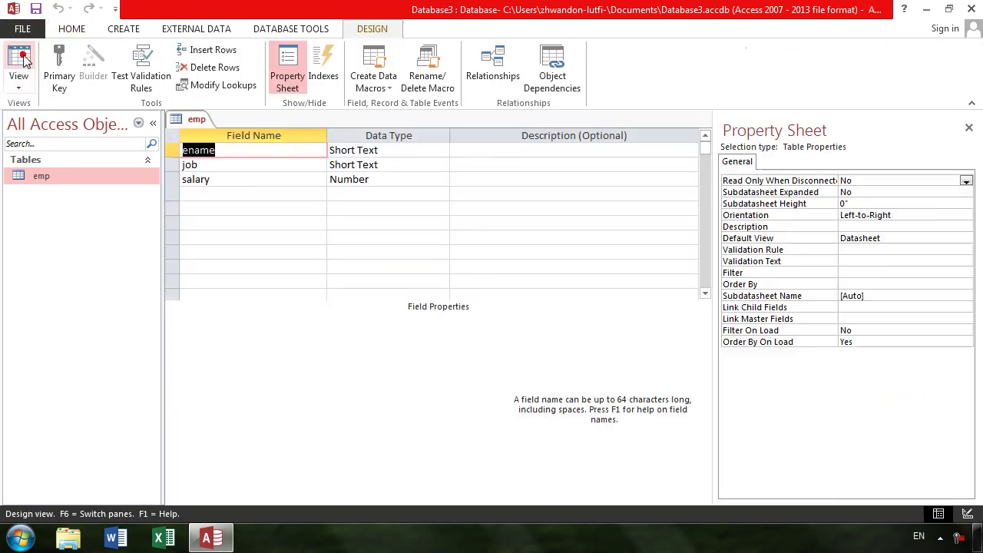
Open the Indexes window, close the Property Sheet, and name a new index emplyee'sin
left_click(323, 68)
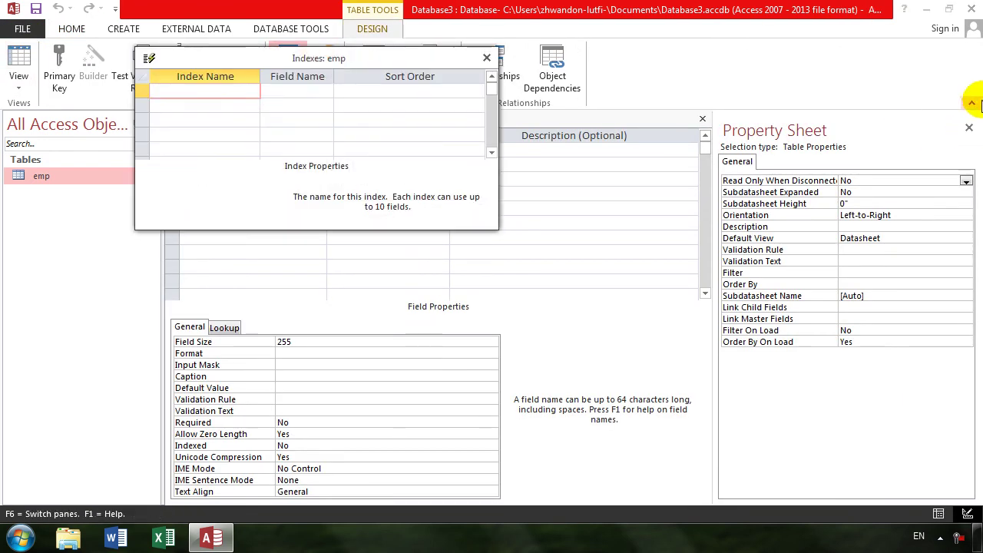
left_click(968, 128)
left_click(166, 90)
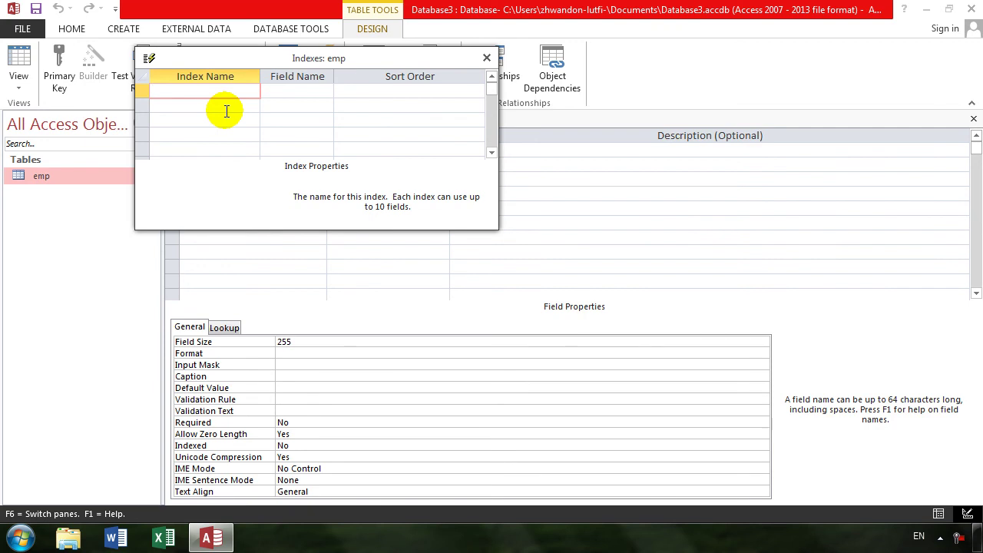
type("emplyee'sin")
key("Tab")
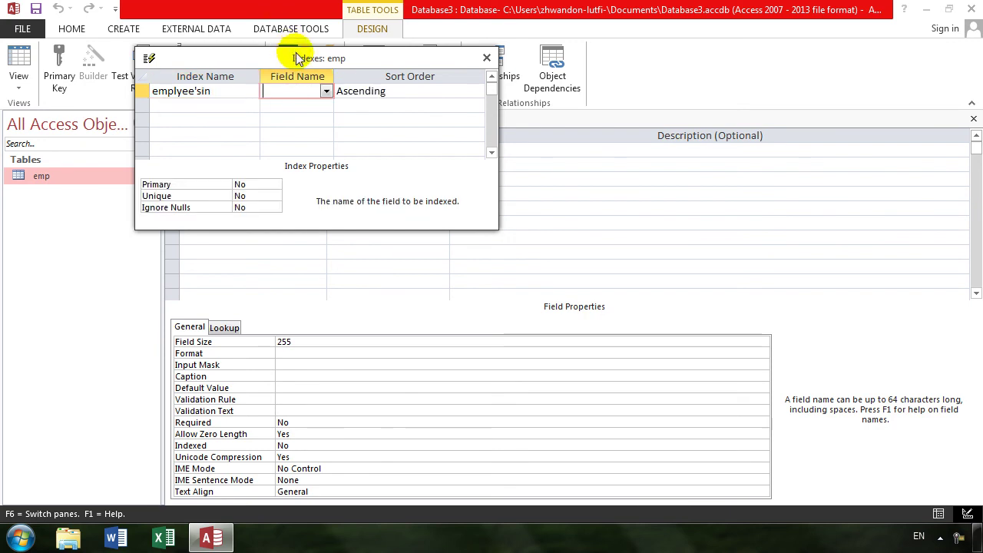
Set the emplyee'sin index to the ename field with Ascending sort order
left_click(326, 90)
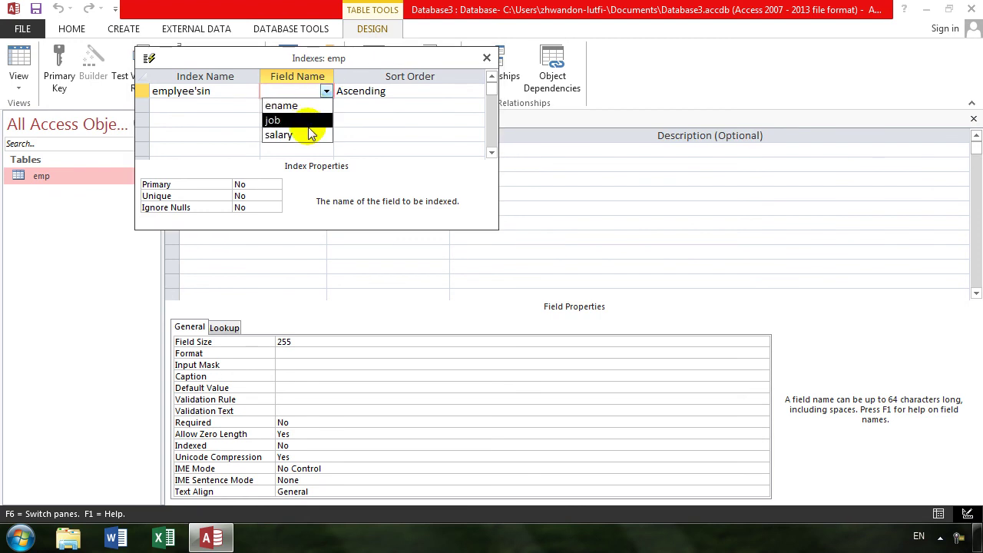
left_click(311, 109)
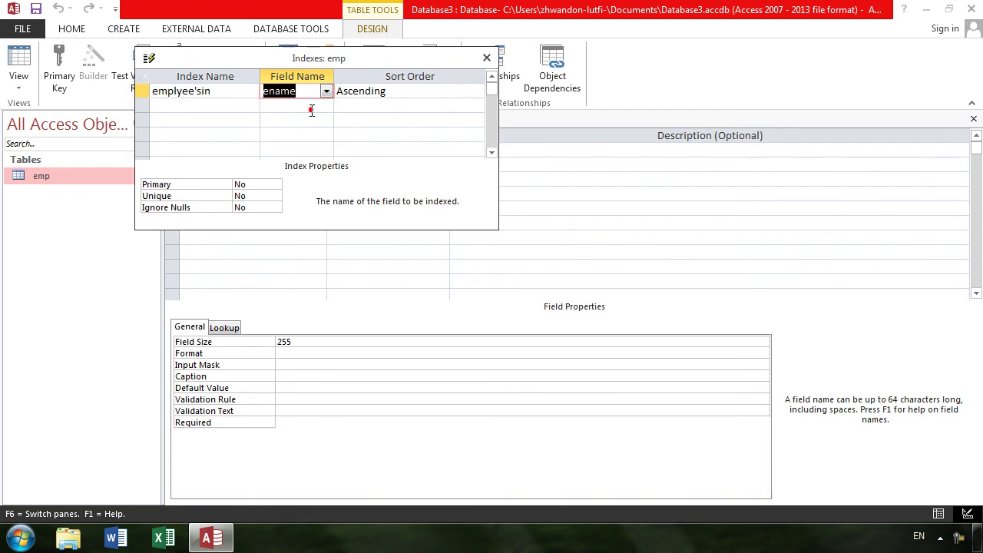
left_click(405, 92)
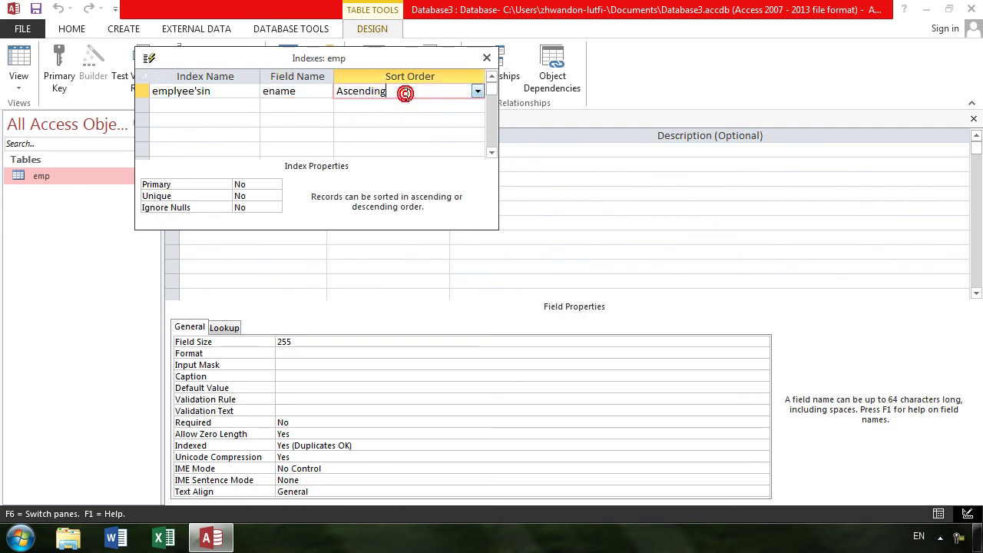
left_click(477, 91)
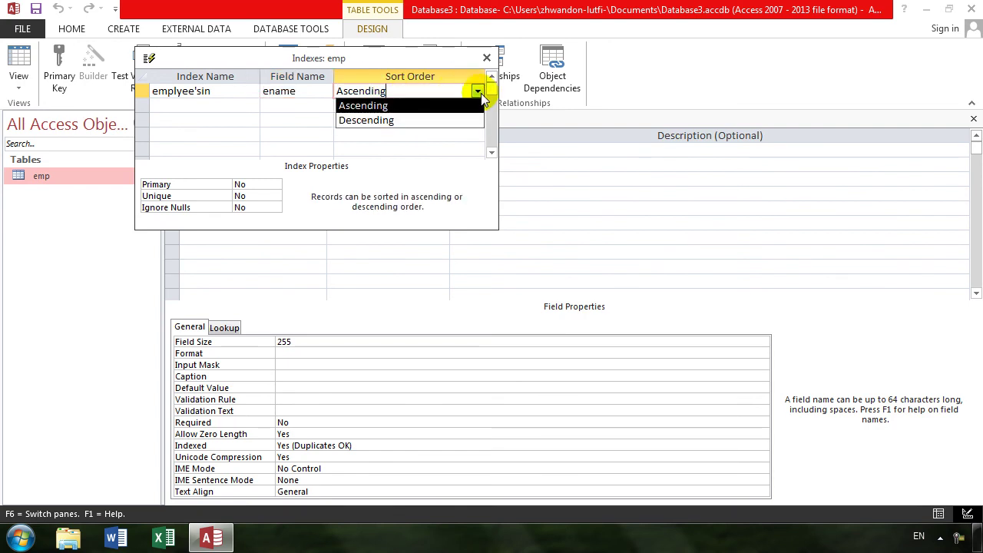
left_click(423, 107)
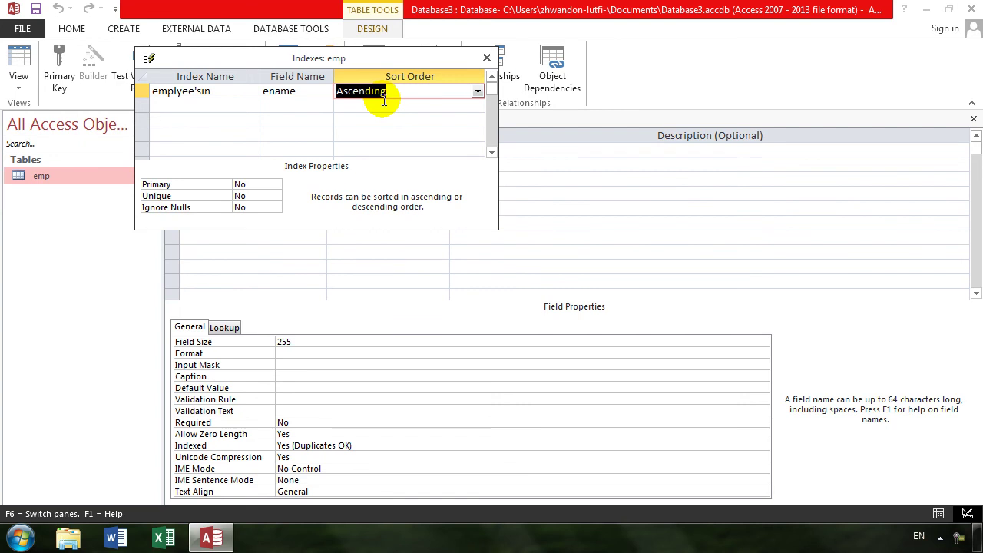
left_click(186, 184)
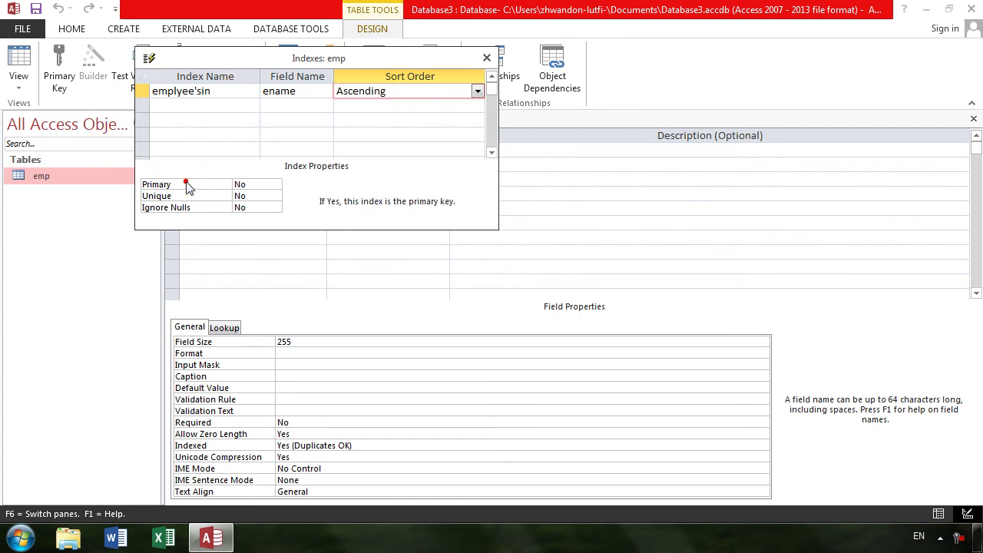
left_click(275, 185)
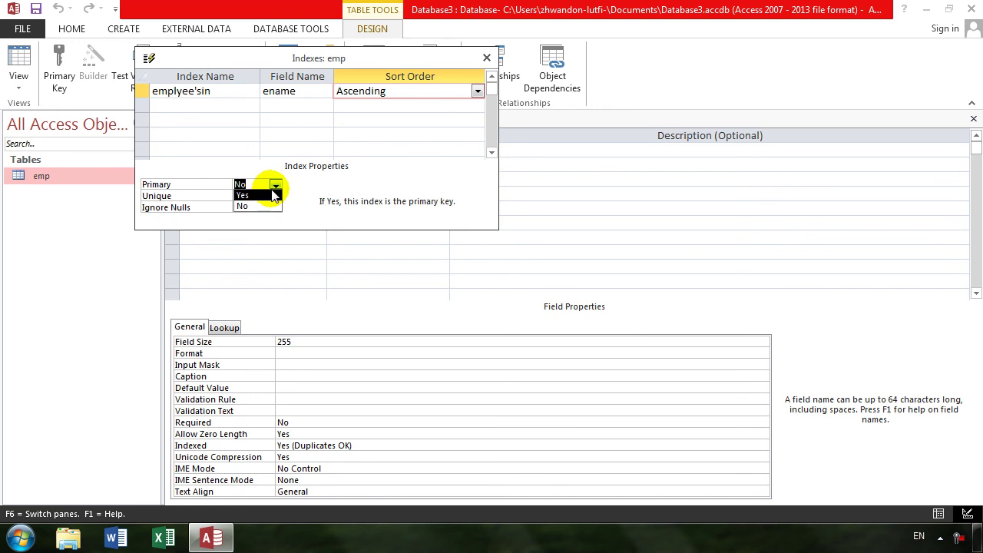
left_click(261, 206)
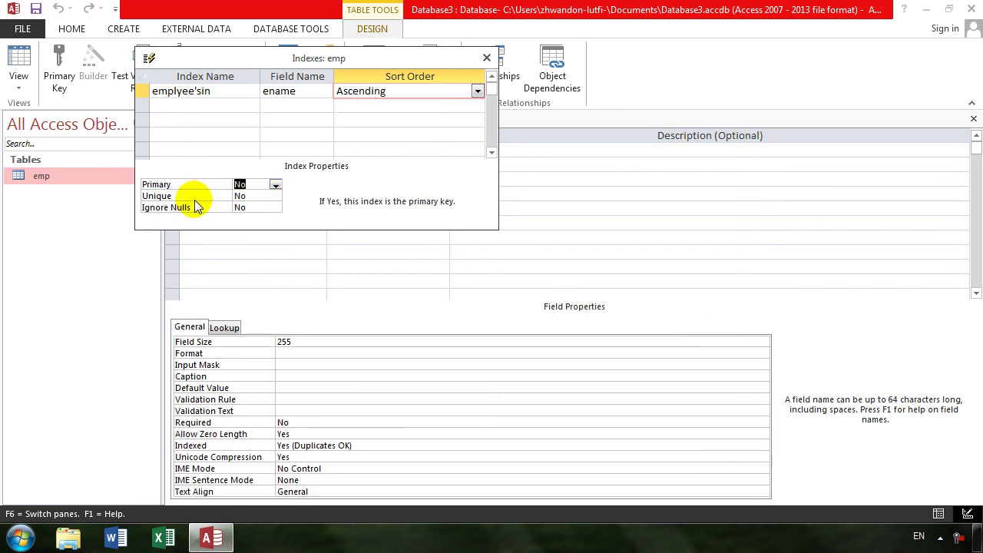
left_click(257, 197)
left_click(275, 198)
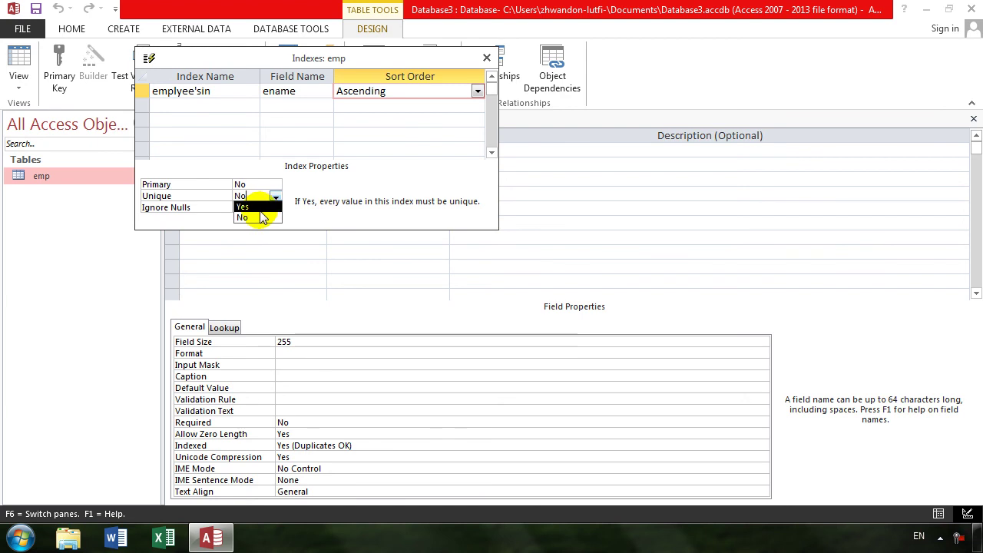
left_click(260, 216)
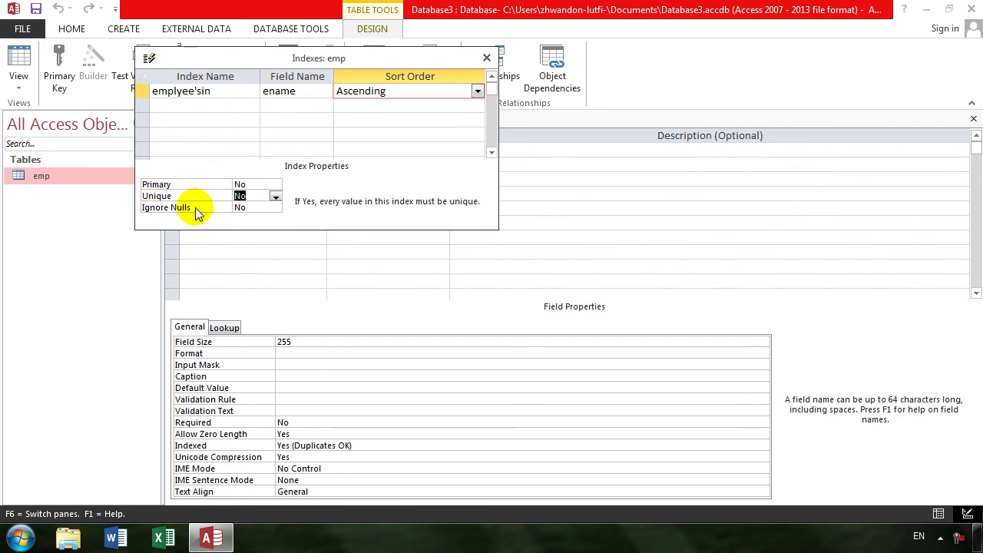
left_click(256, 208)
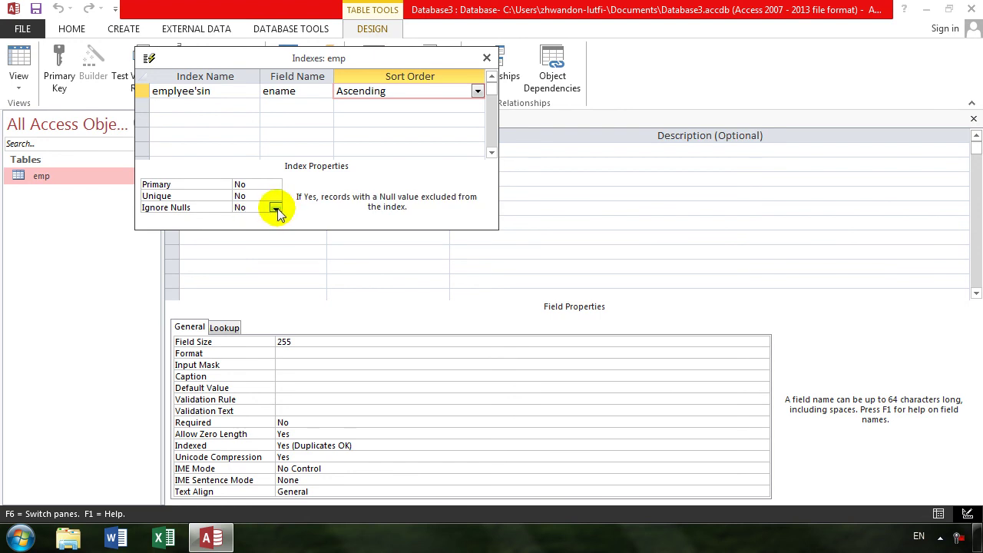
left_click(276, 208)
left_click(265, 219)
left_click(275, 208)
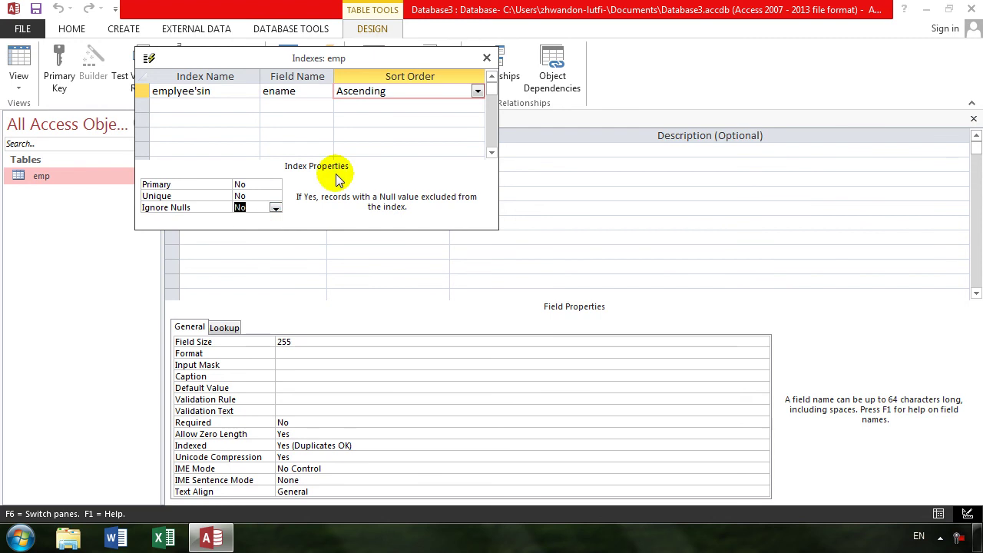
Close the Indexes window, save the emp table and return to Datasheet View
left_click(485, 59)
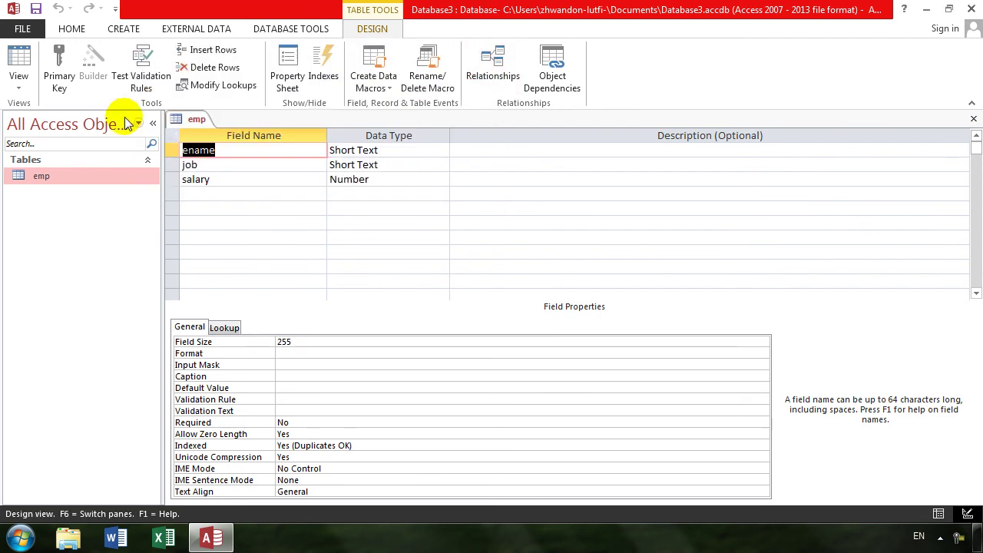
left_click(19, 59)
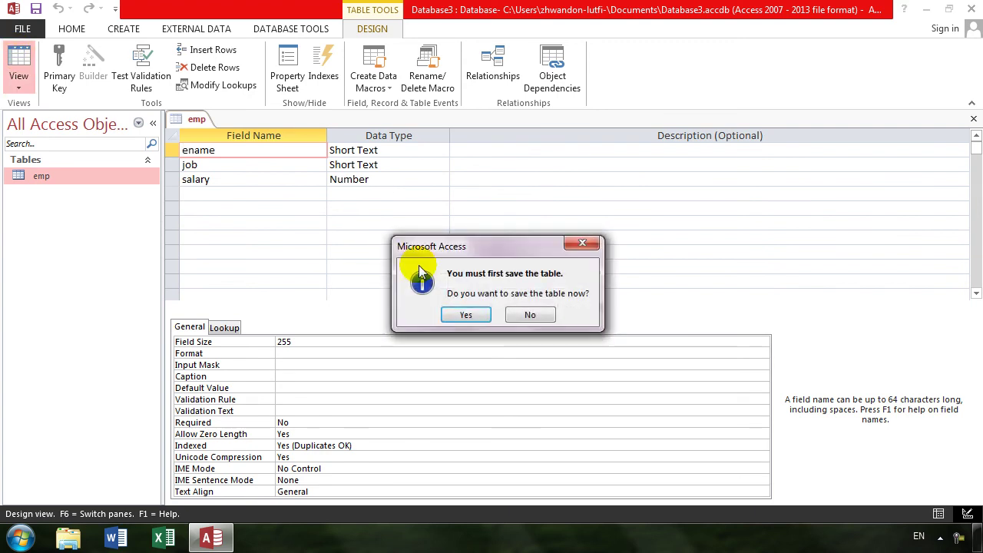
key("Return")
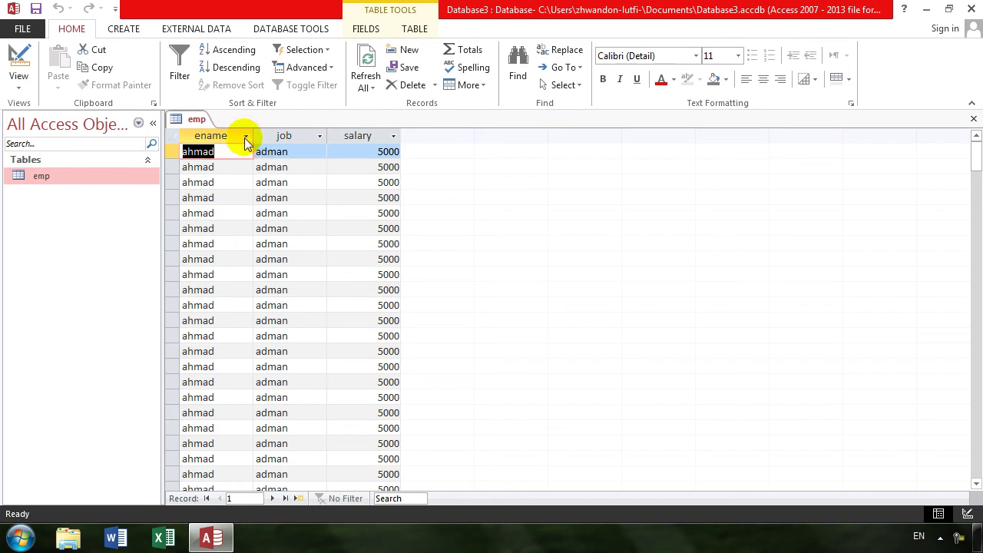
left_click(243, 137)
left_click(247, 137)
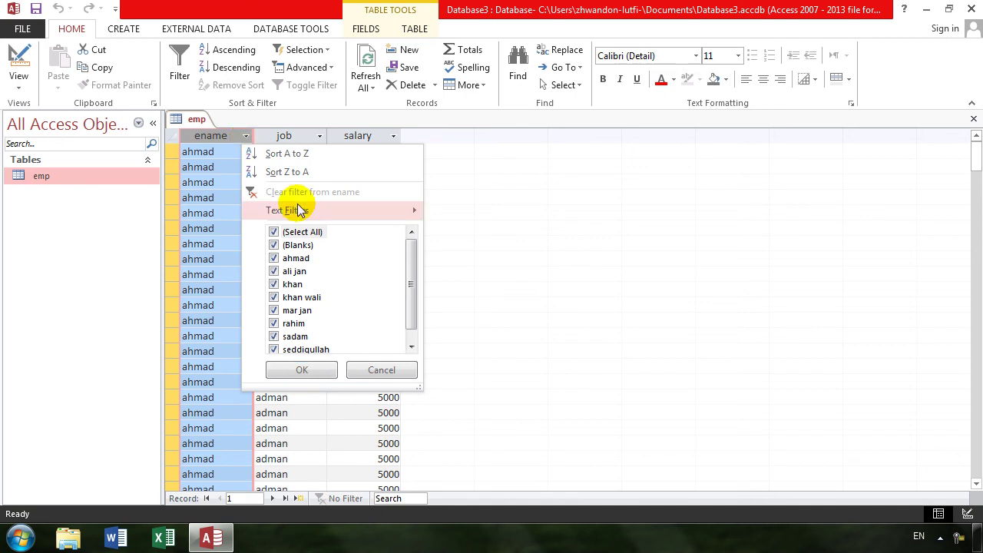
mouse_move(296, 210)
left_click(466, 219)
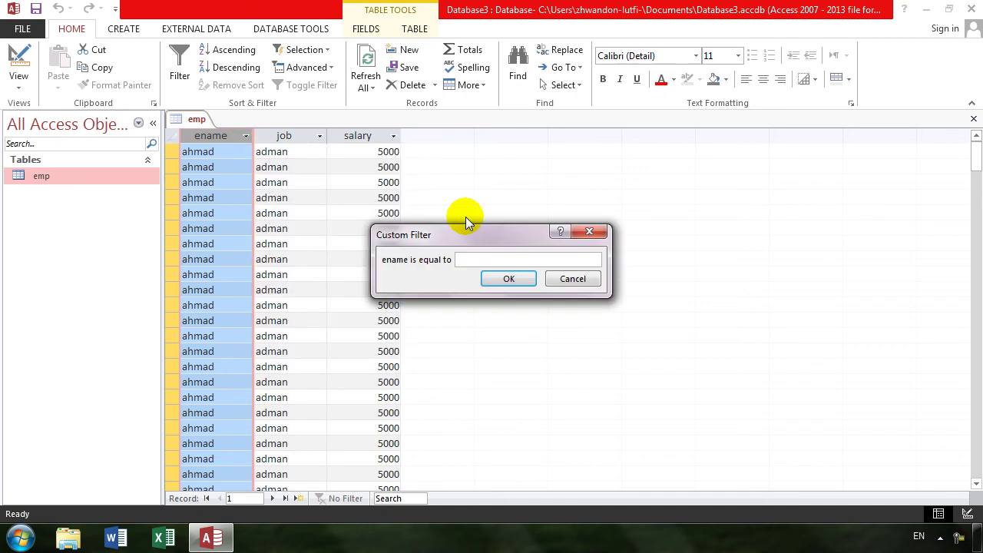
type("rashi")
key("BackSpace")
key("BackSpace")
key("BackSpace")
type("him")
key("Return")
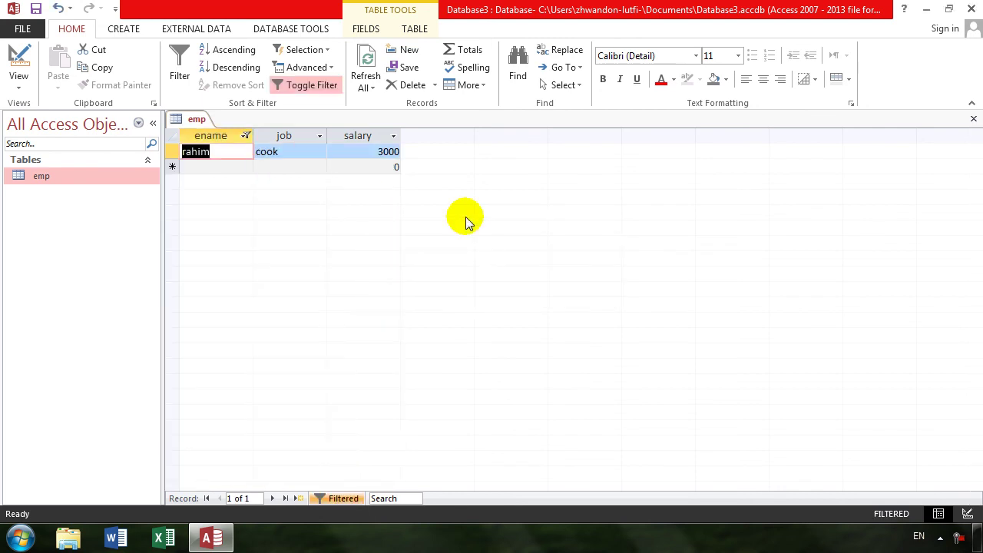
left_click(244, 136)
left_click(246, 136)
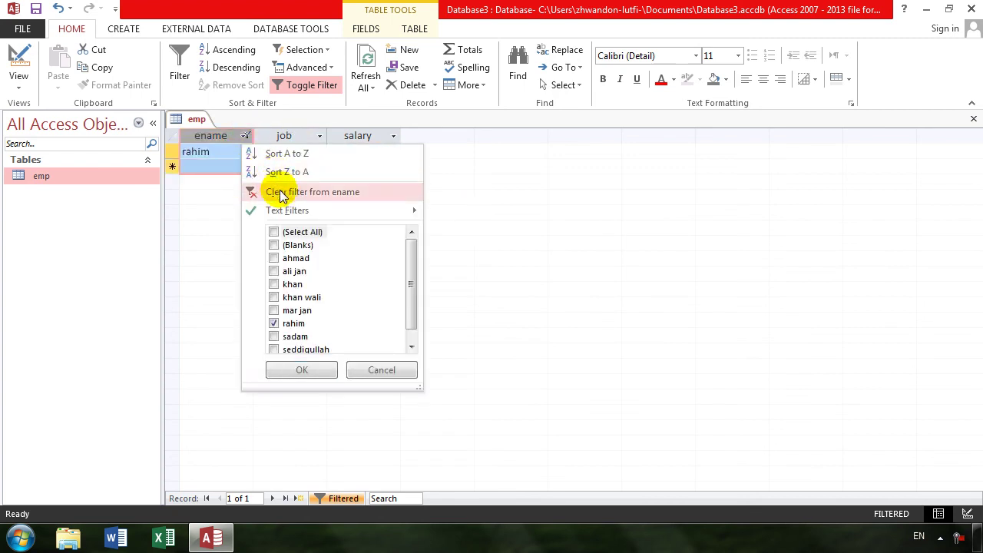
left_click(252, 189)
left_click(318, 138)
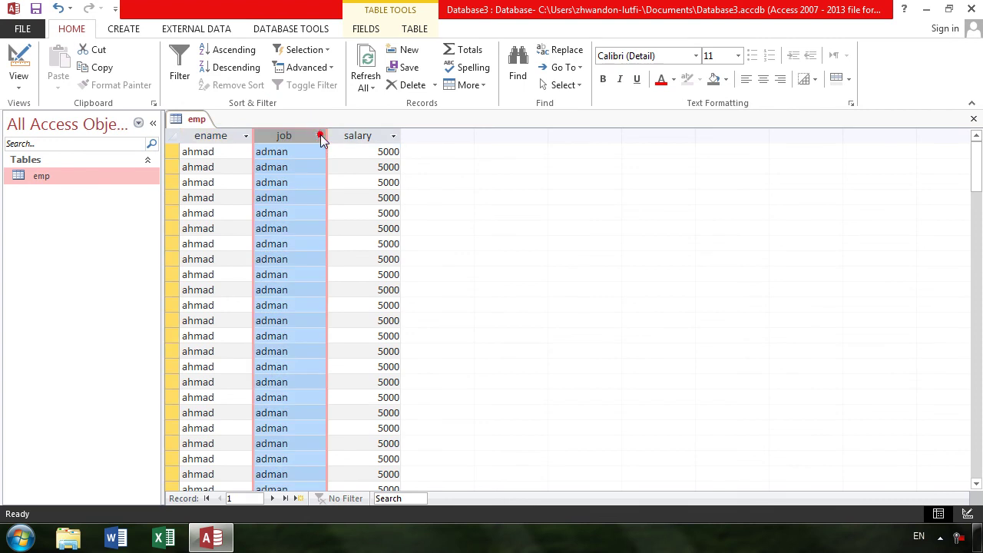
Switch the emp table to Design view and open its Indexes window
left_click(320, 136)
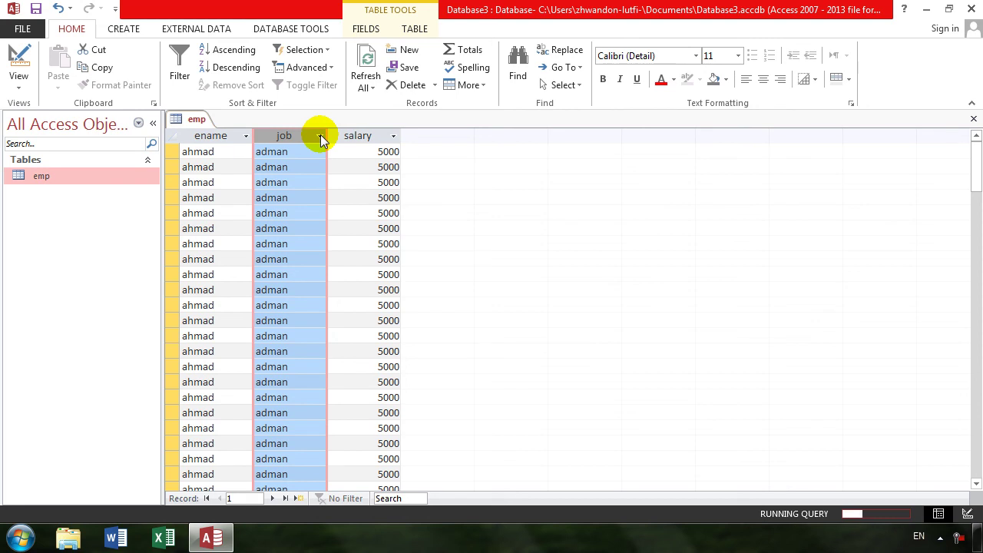
left_click(19, 65)
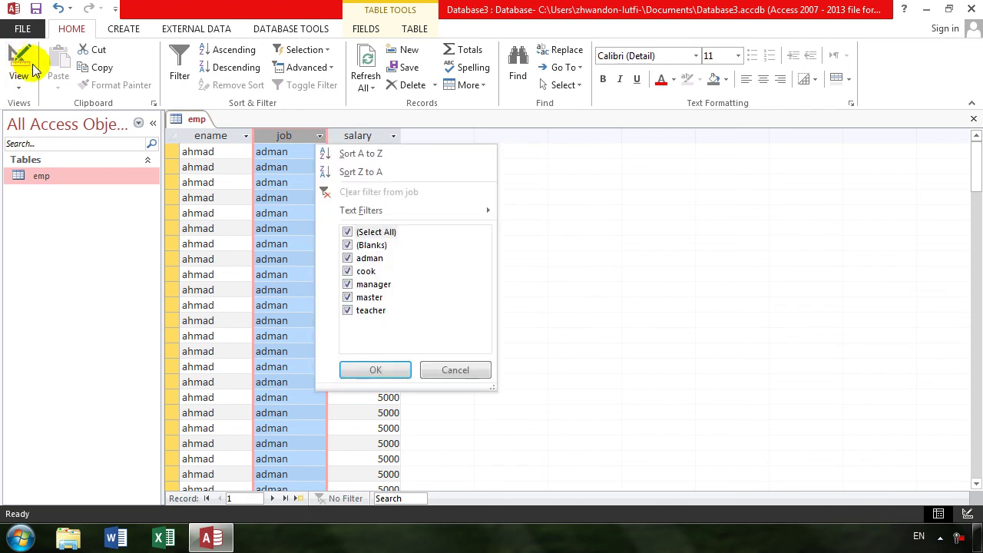
left_click(23, 68)
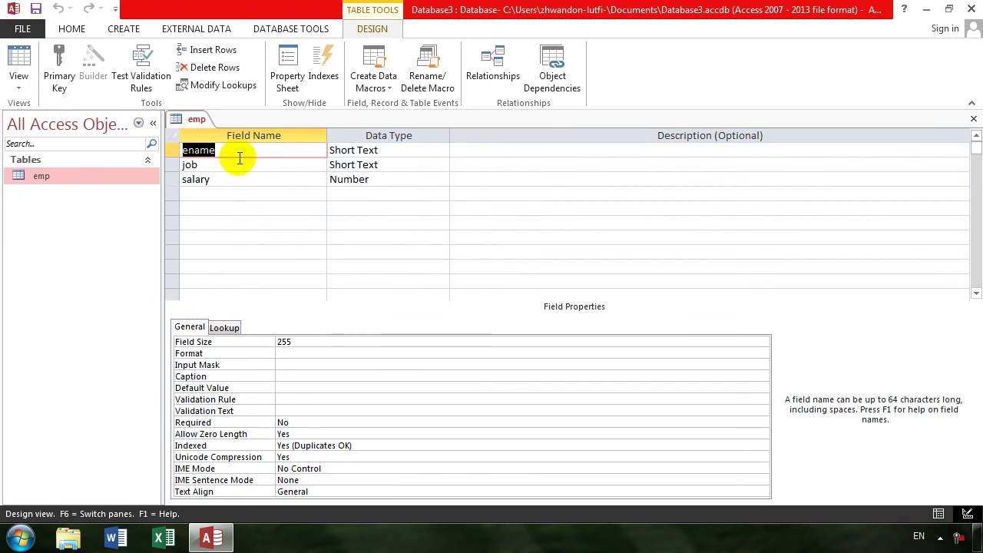
left_click(323, 68)
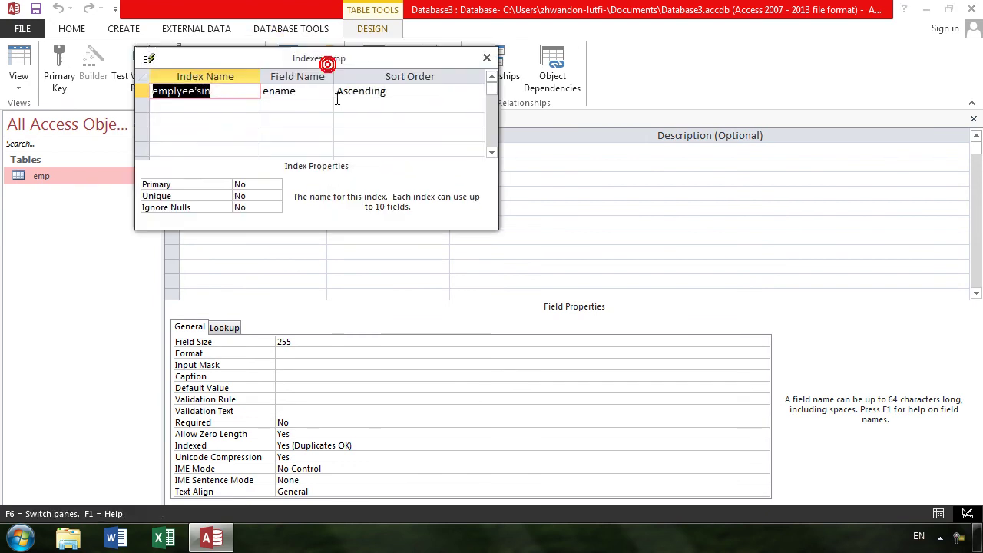
Add a second index named jobin on the job field, then close Indexes and leave Design view
left_click(209, 107)
type("jobin")
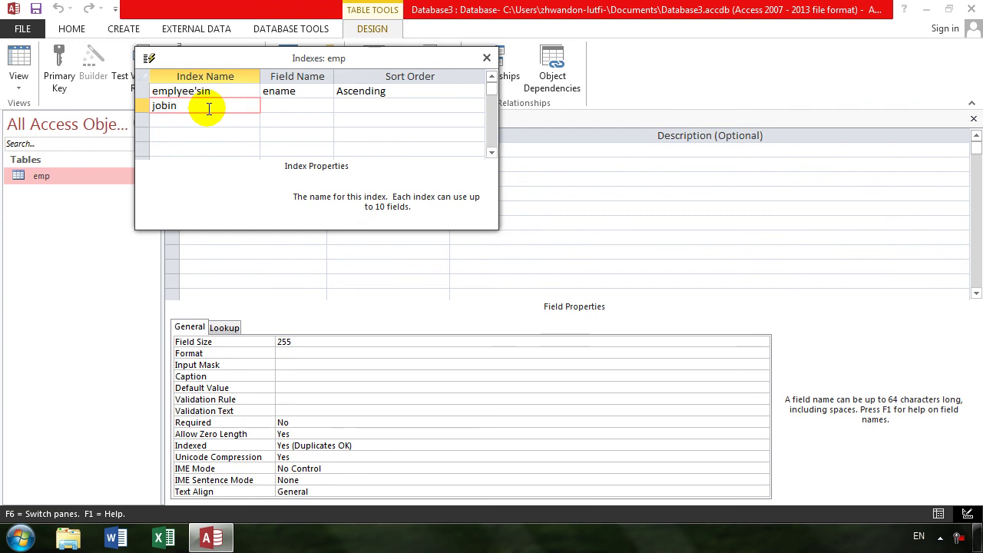
key("Tab")
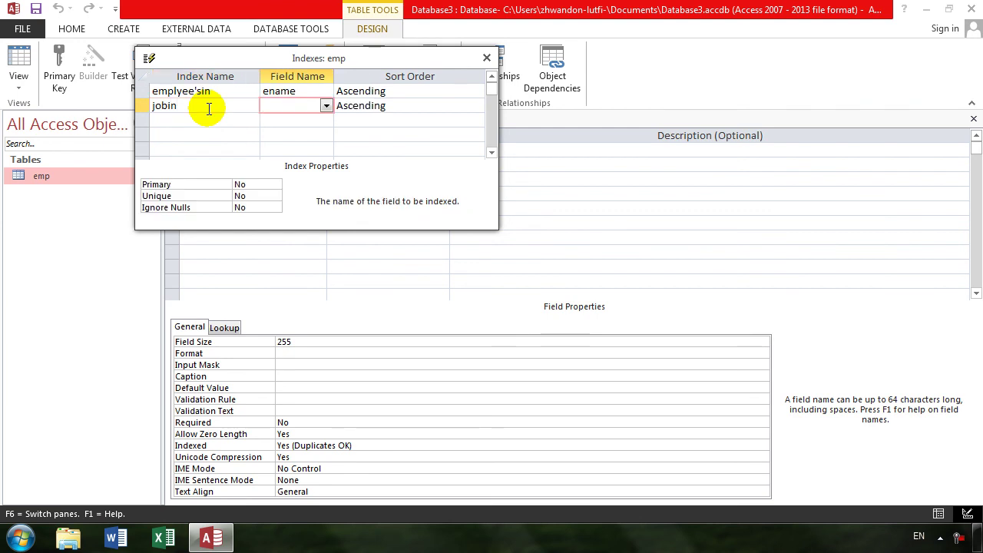
left_click(327, 107)
left_click(326, 107)
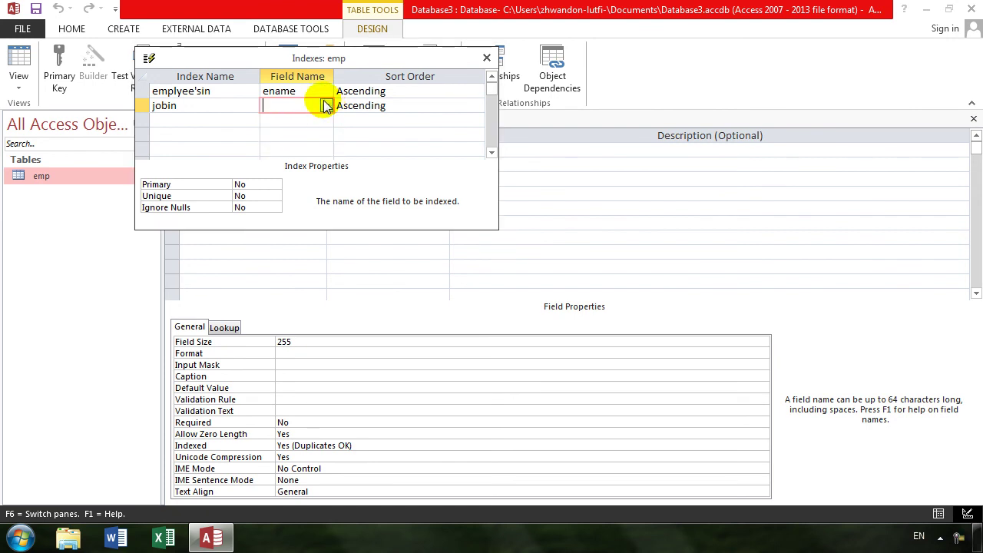
left_click(326, 107)
left_click(314, 132)
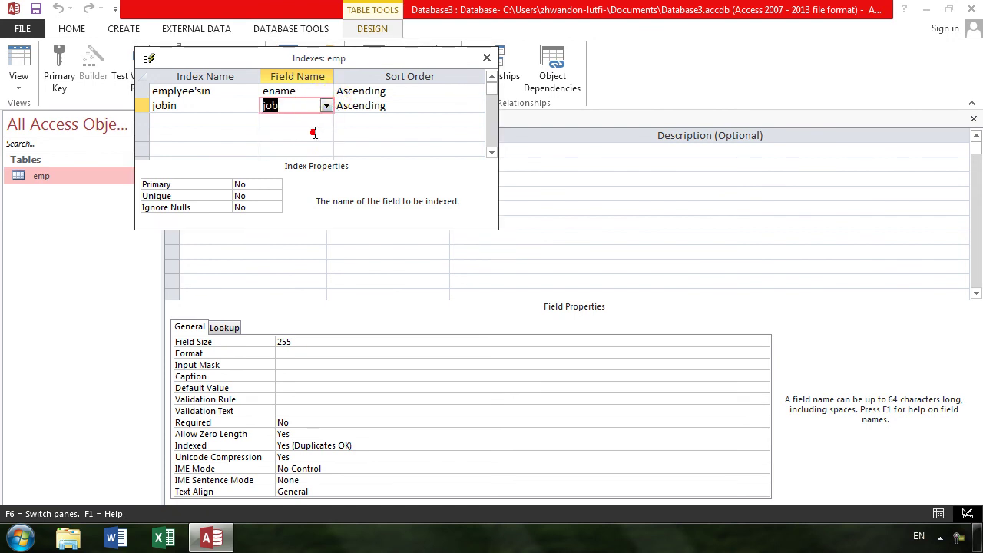
left_click(486, 57)
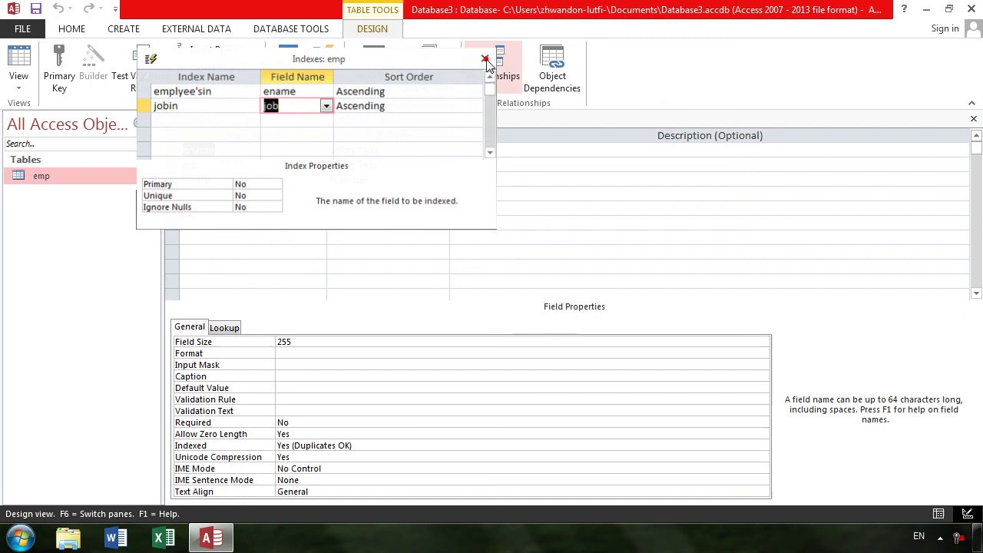
left_click(3, 74)
Save the table and filter the emp datasheet to job equals teacher
key("Return")
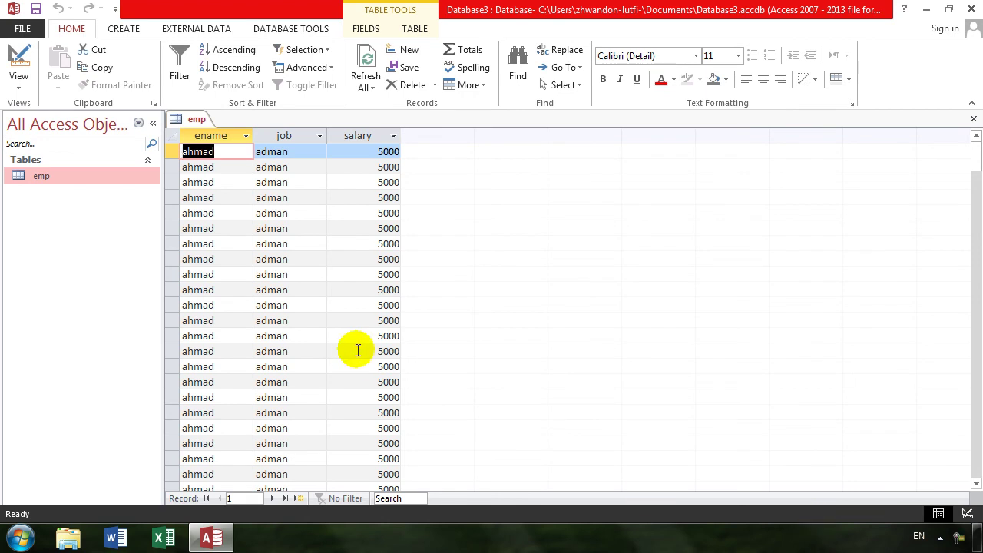
left_click(319, 141)
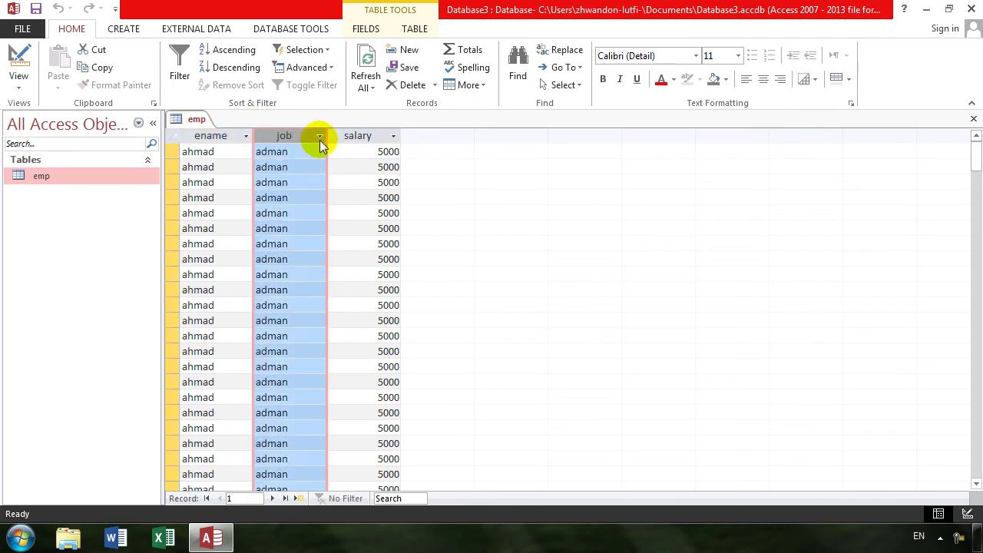
mouse_move(359, 215)
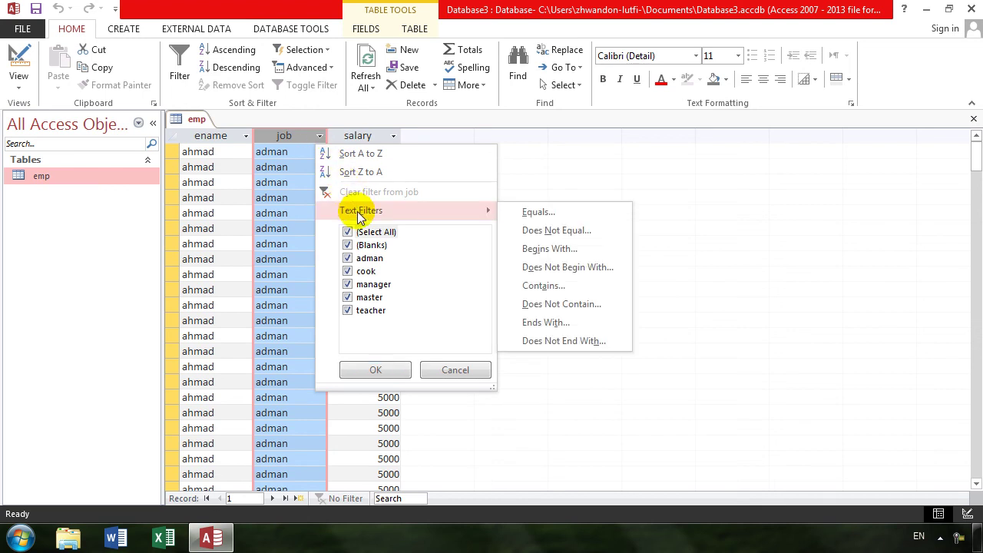
left_click(554, 214)
type("teacher")
key("Return")
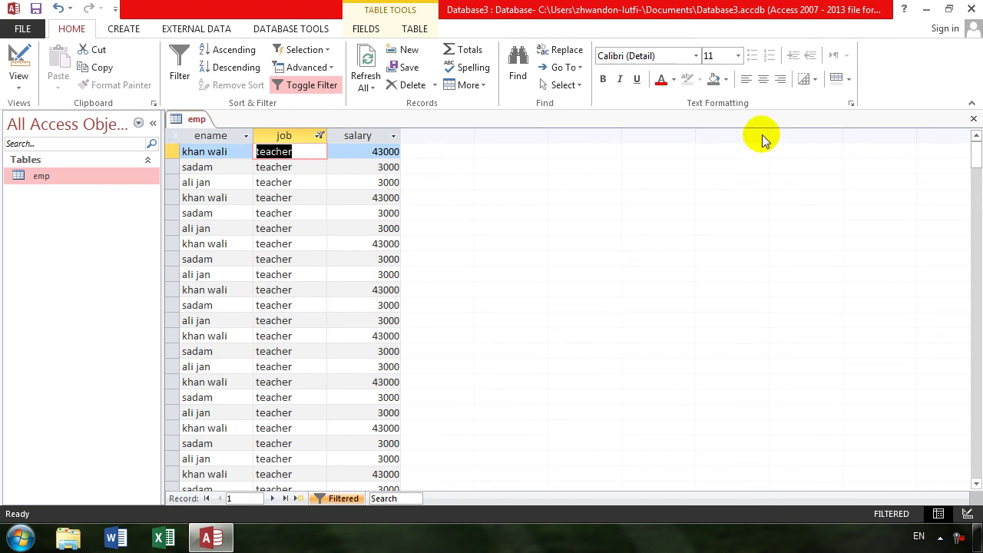
Close Access without saving design changes, then refresh the desktop
left_click(971, 7)
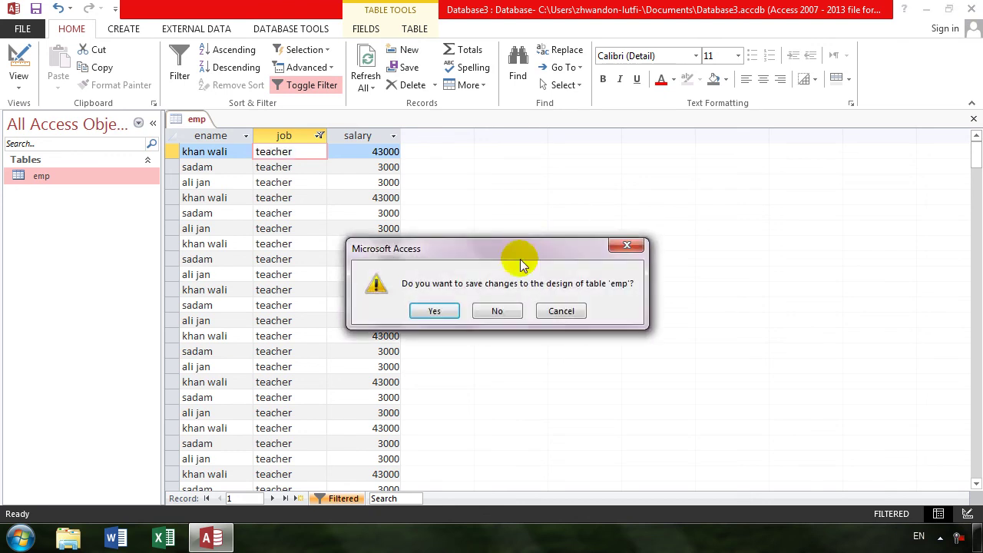
left_click(495, 311)
right_click(271, 240)
left_click(311, 282)
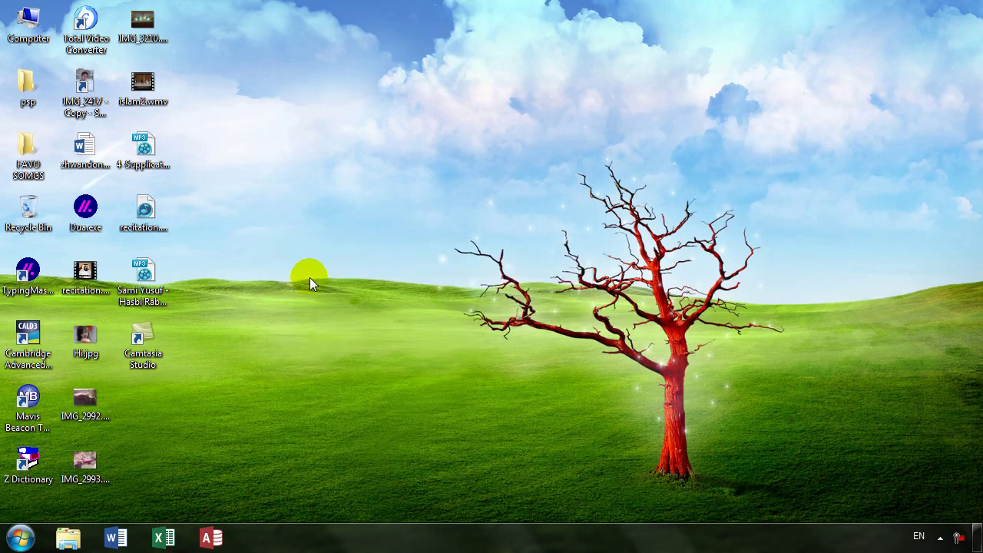